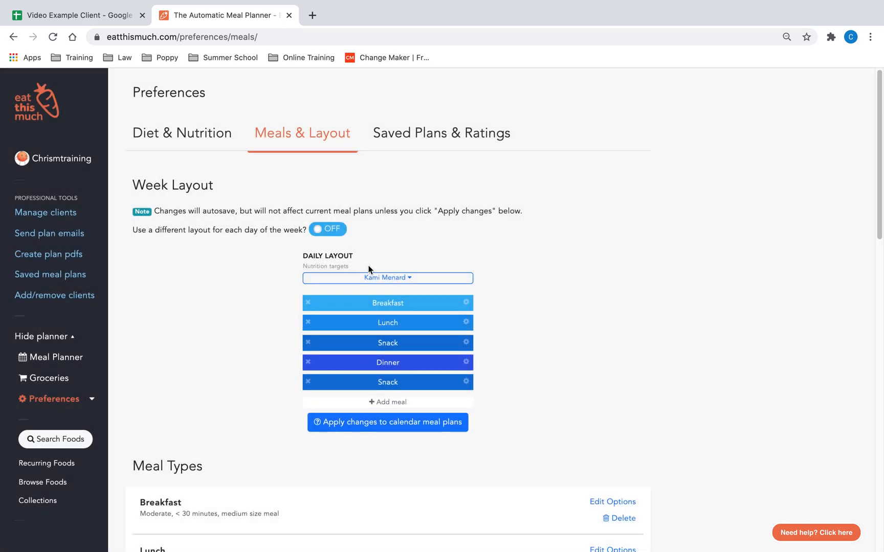
Step: Open the nutrition targets options and launch the nutrition calculator
click(329, 497)
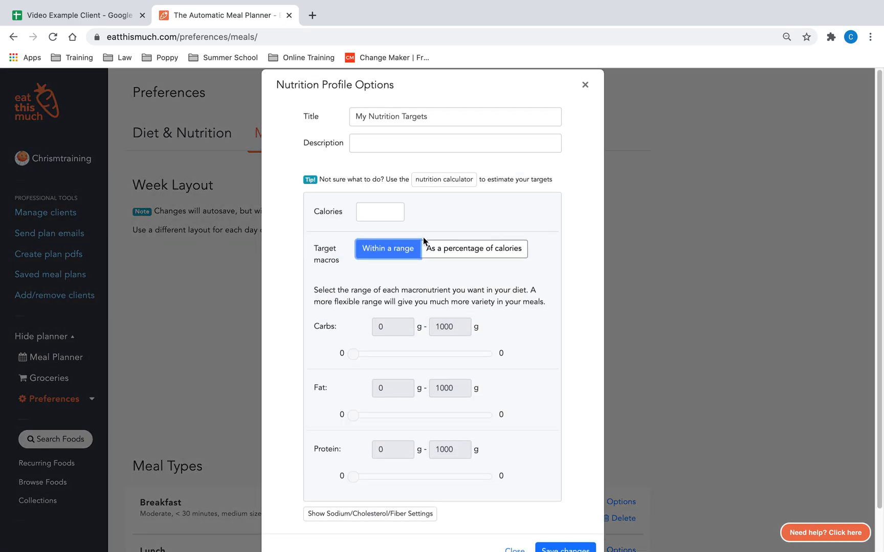
triple_click(514, 137)
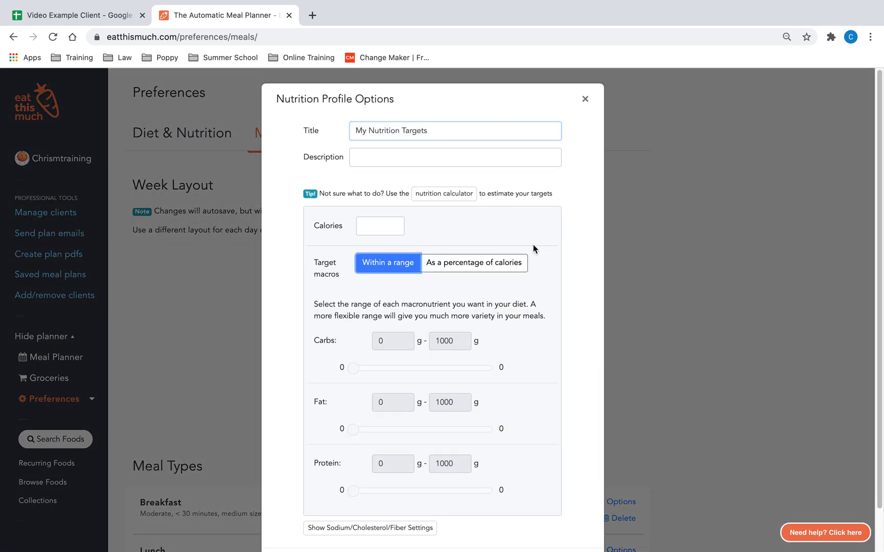
click(444, 194)
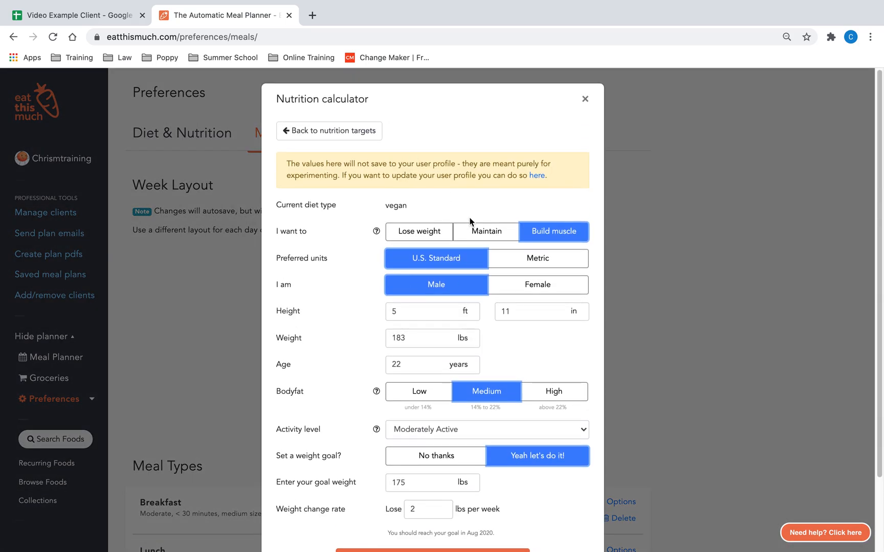
Step: In the calculator, set the goal to Lose weight and the age to 23 years
scroll(469, 223, down, 3)
click(416, 145)
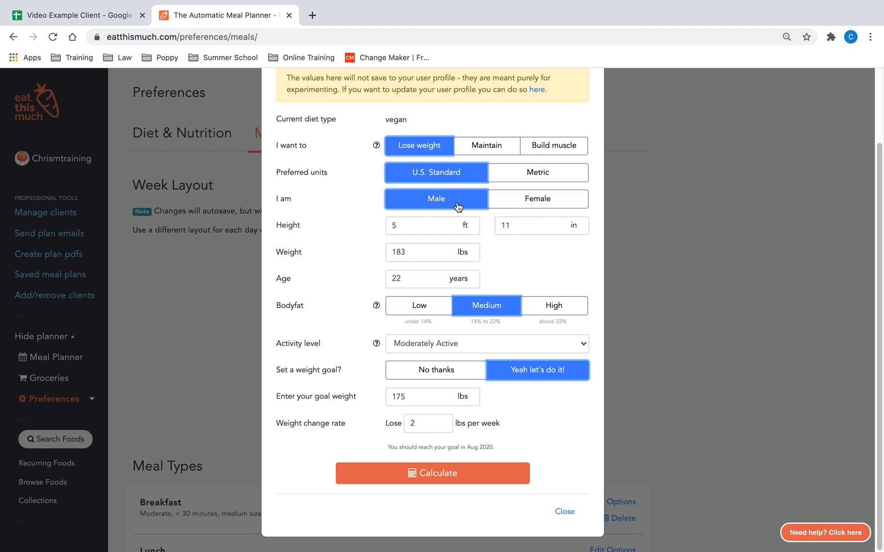
click(420, 256)
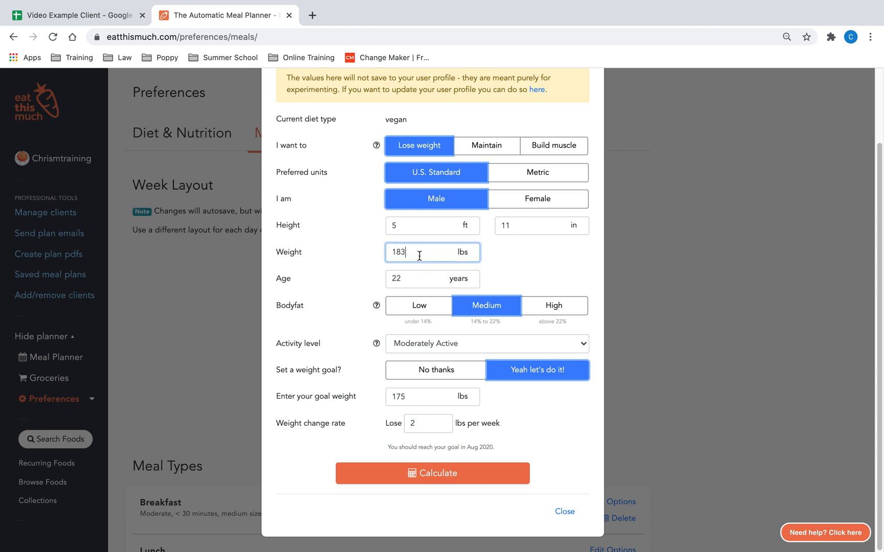
click(419, 286)
key(BackSpace)
key(BackSpace)
text(23)
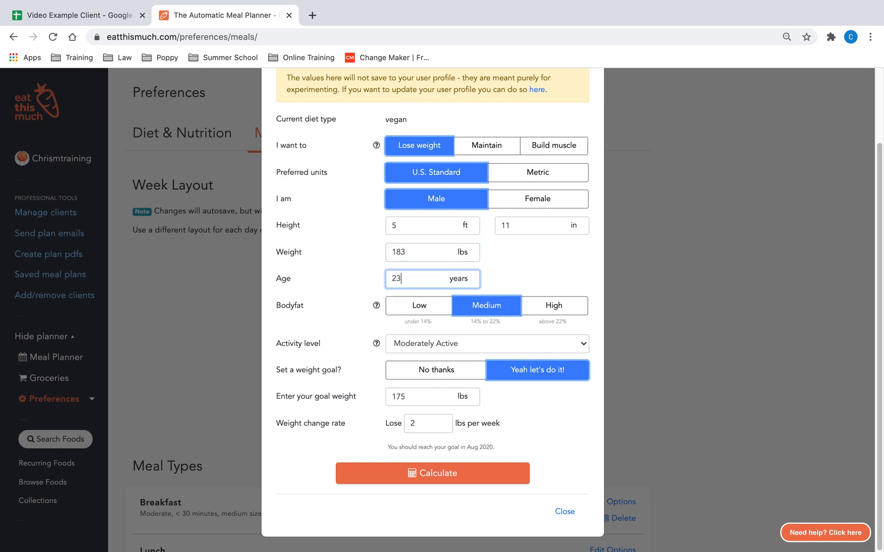
Step: Set the activity level to Very Active
click(537, 276)
click(522, 341)
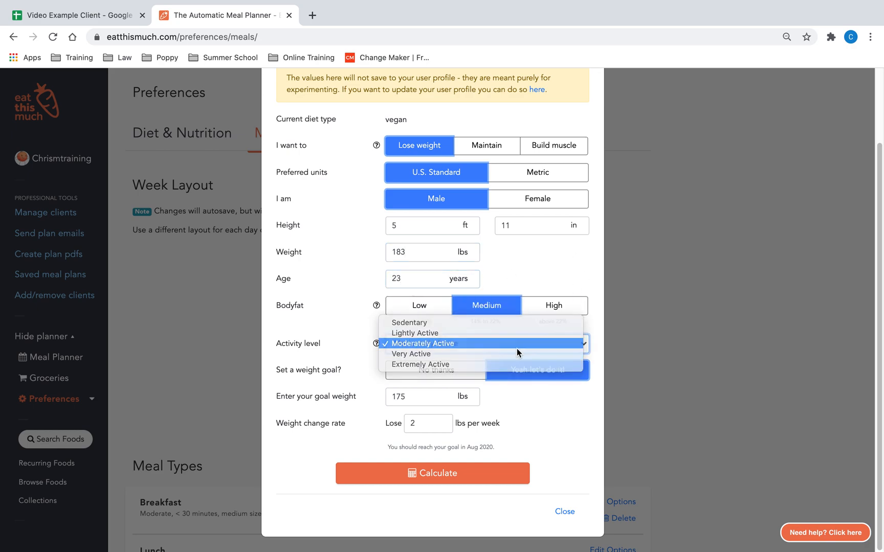
click(466, 359)
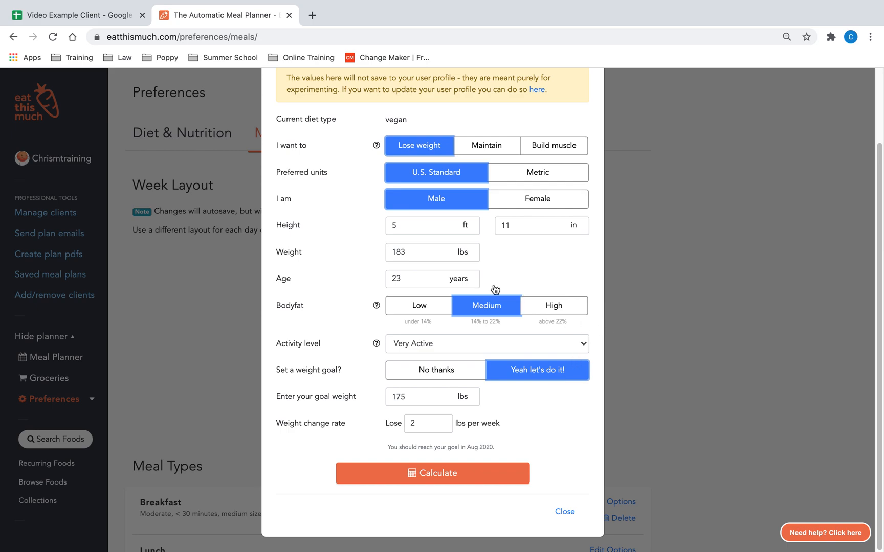
Step: Calculate the suggested targets and apply these settings to the nutrition profile
click(453, 480)
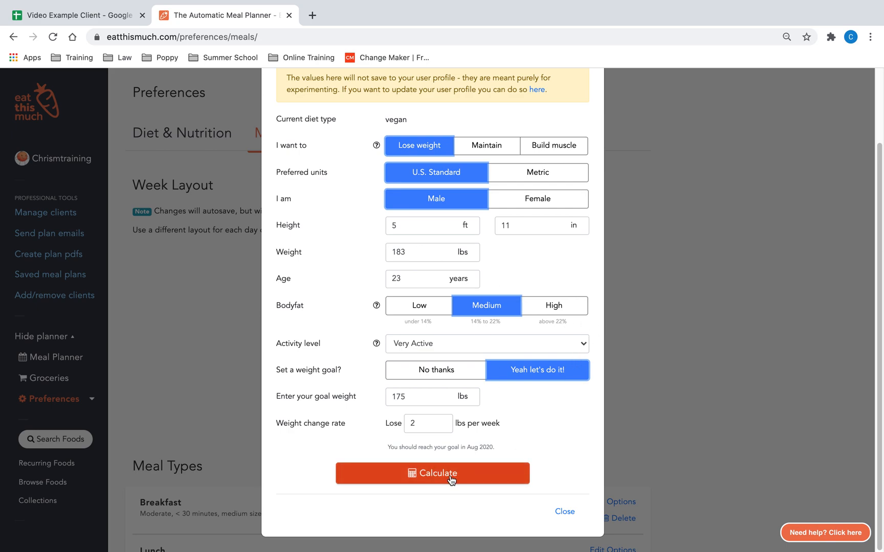
scroll(591, 460, down, 2)
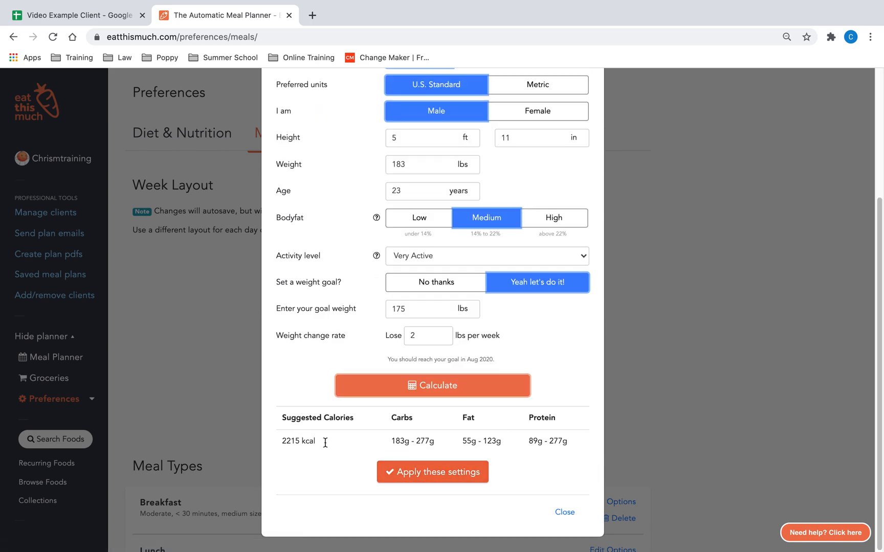
click(447, 475)
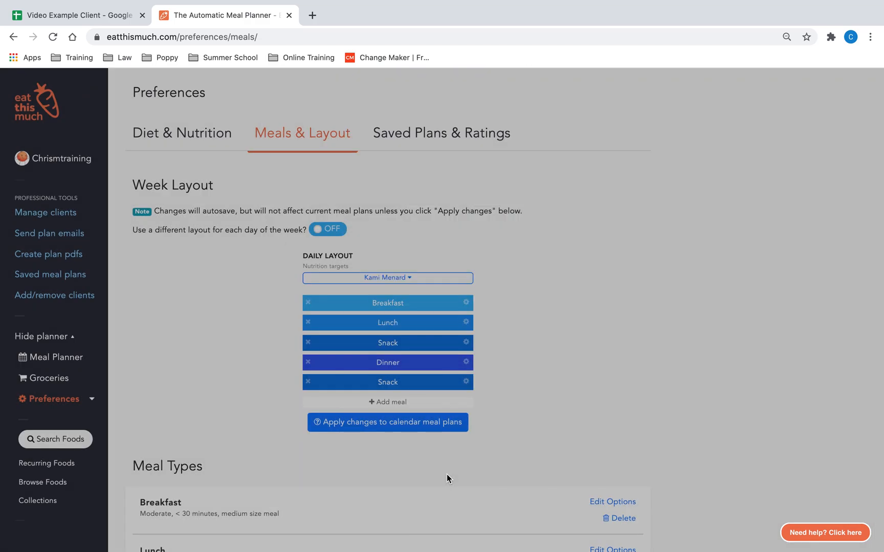
Step: Set the protein range to 150–240 g
scroll(515, 390, down, 1)
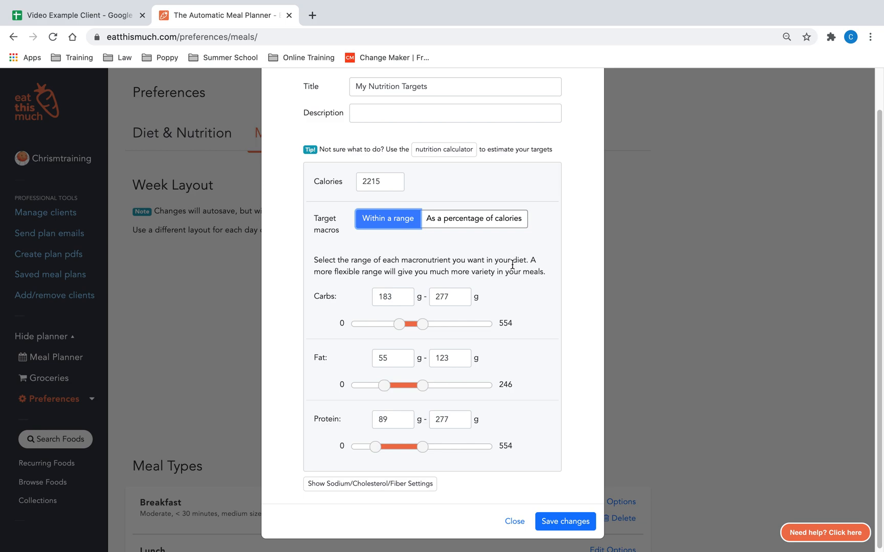
drag(402, 420, 367, 424)
text(150)
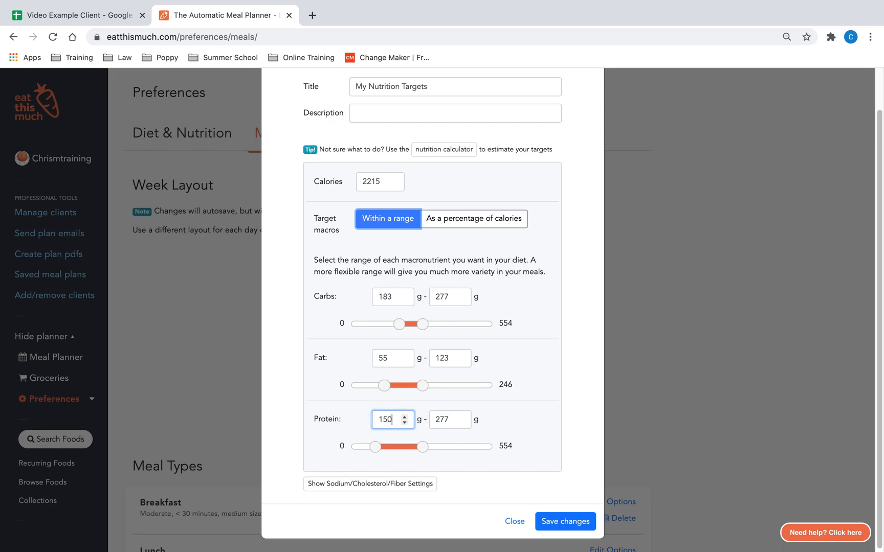
click(458, 420)
drag(450, 419, 421, 419)
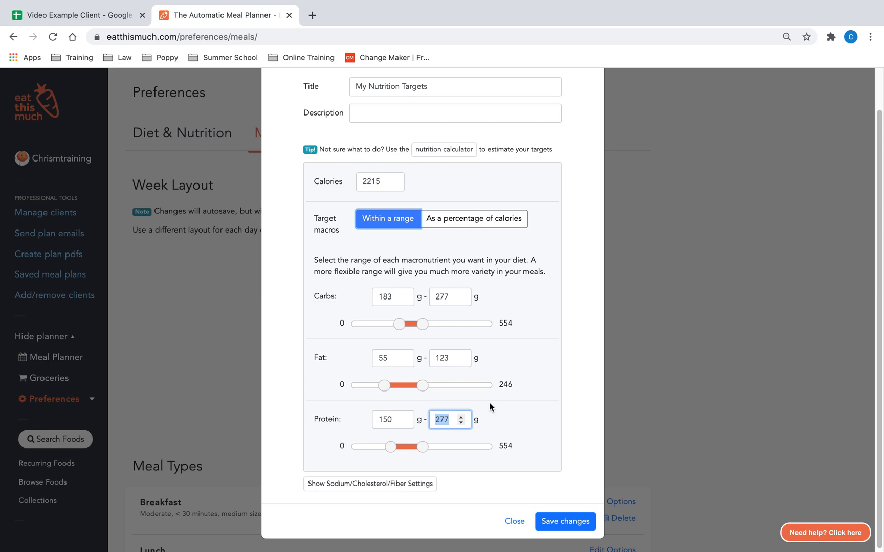
text(240)
click(541, 409)
Step: Set the fat range to 60–100 g and save the nutrition profile changes
click(391, 295)
click(365, 415)
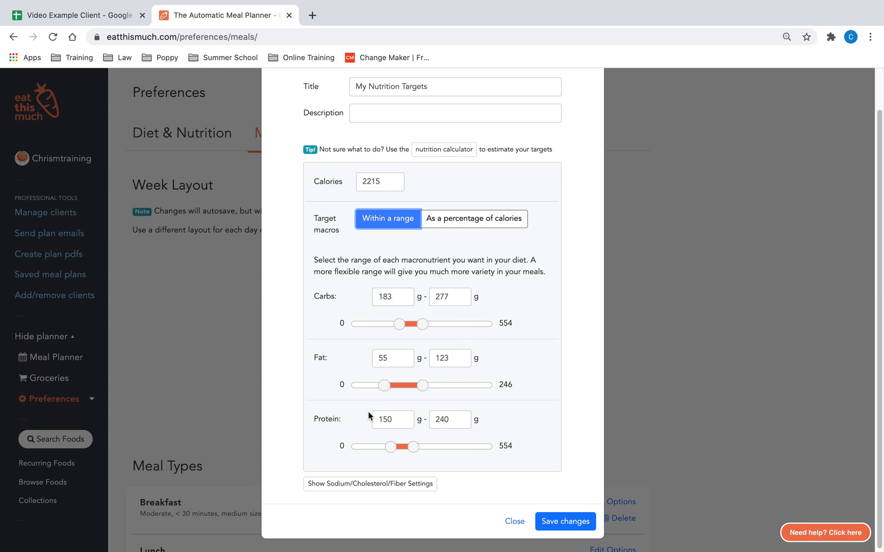
double_click(387, 358)
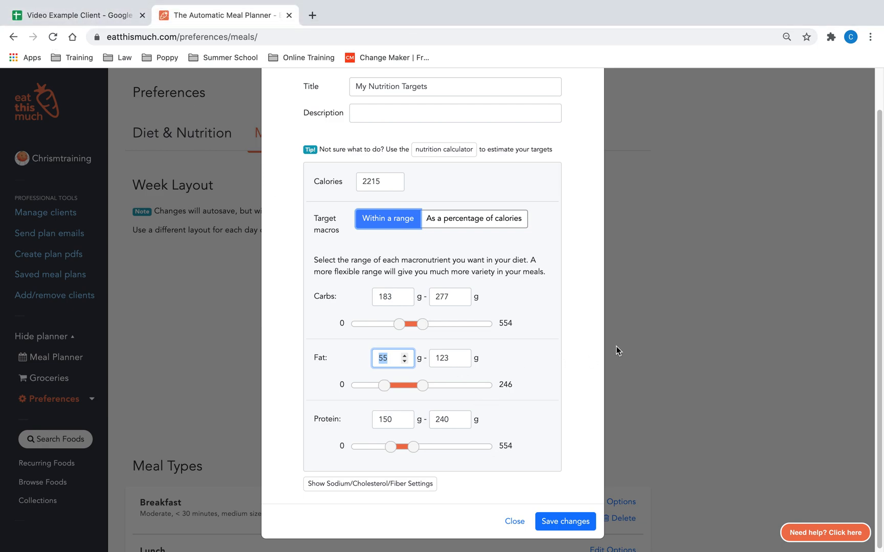
text(60)
key(Tab)
text(100)
click(538, 345)
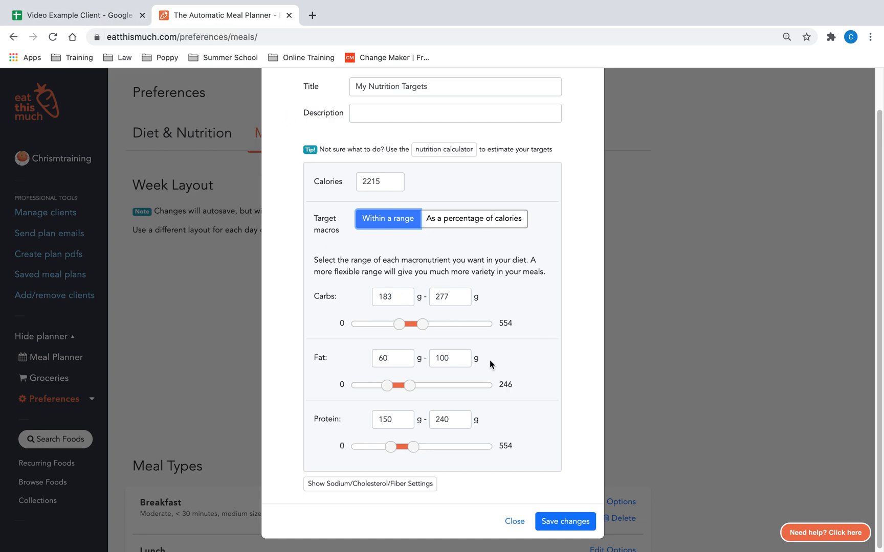
click(566, 521)
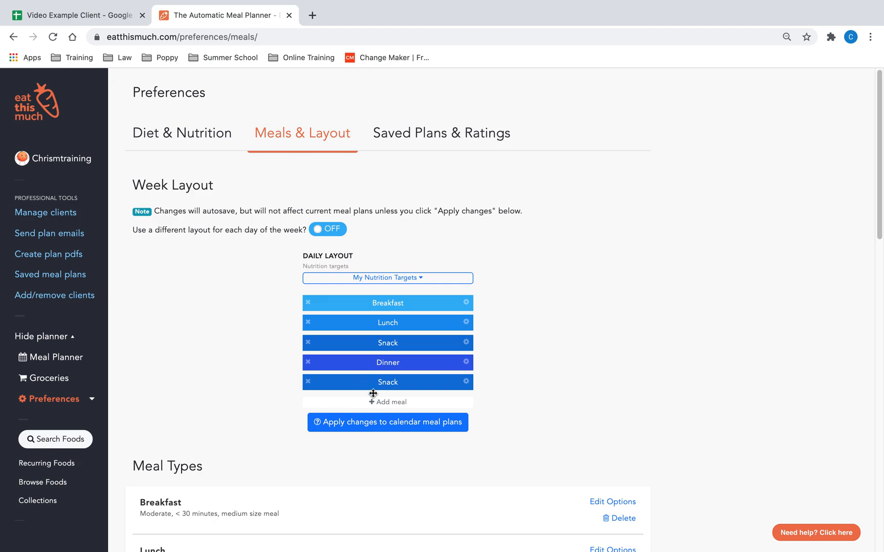
Step: Remove the last Snack from the daily meal layout
click(308, 382)
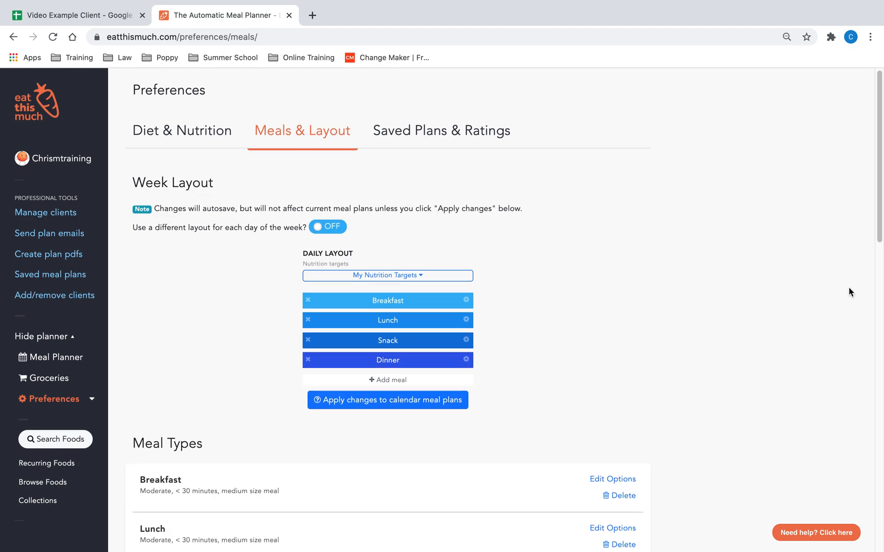
Step: Open the Dinner meal type's options and set its size to Huge meal
scroll(796, 300, down, 3)
scroll(790, 316, down, 2)
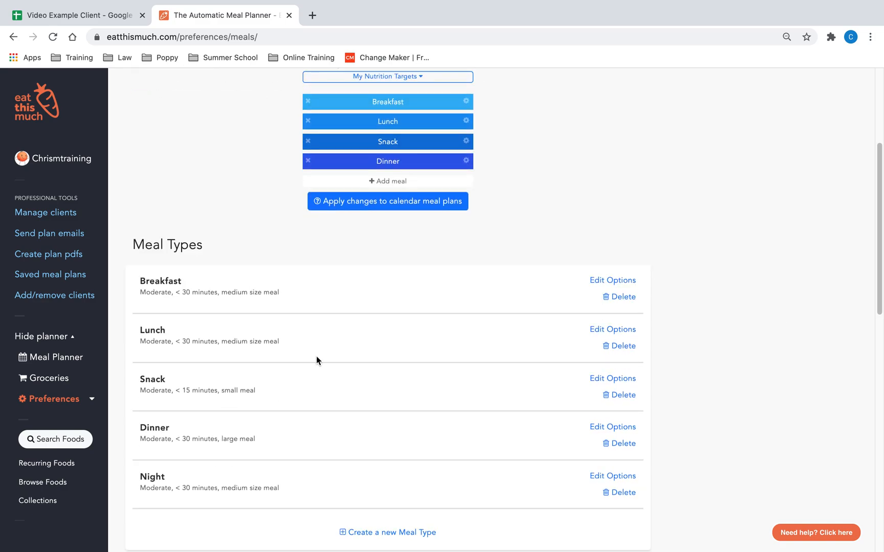
scroll(726, 93, down, 2)
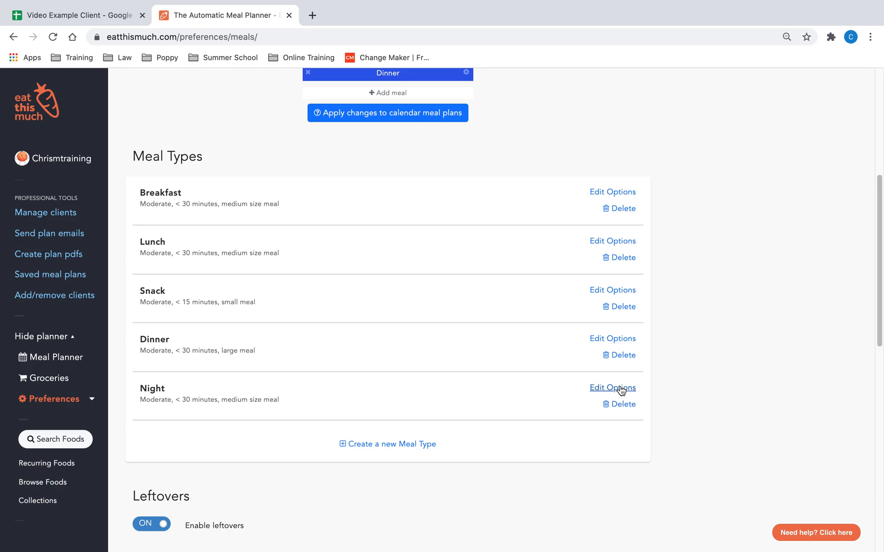
click(618, 339)
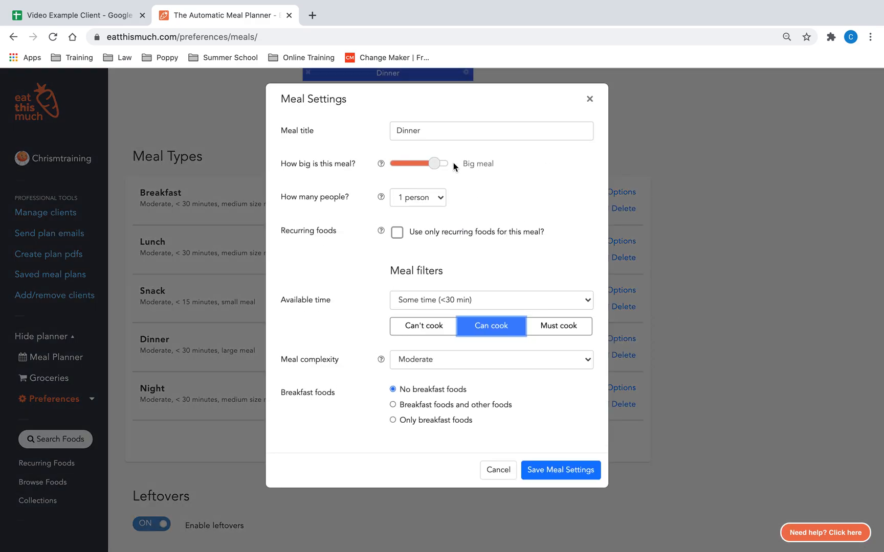
mouse_move(434, 163)
mouse_down()
mouse_move(396, 165)
mouse_move(449, 168)
mouse_up()
Step: Review Dinner's available time and meal complexity choices, then save the meal settings
click(431, 304)
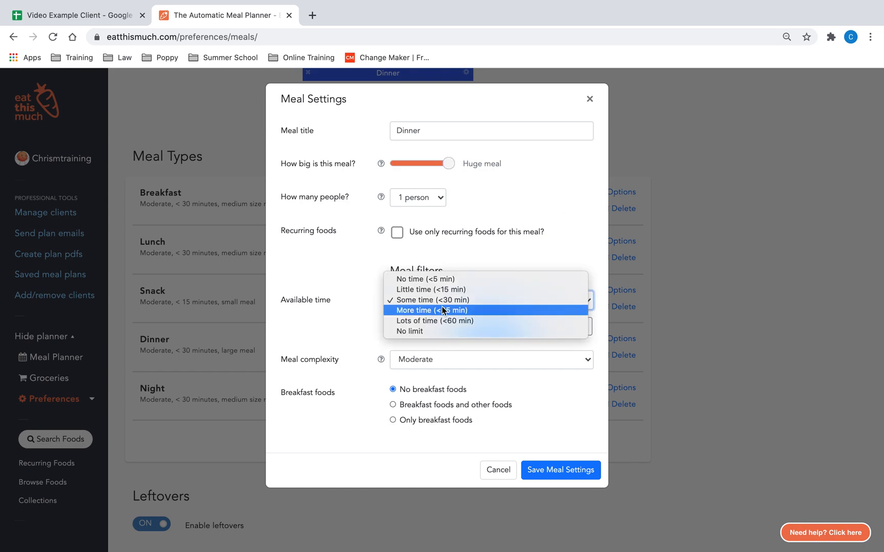
click(443, 300)
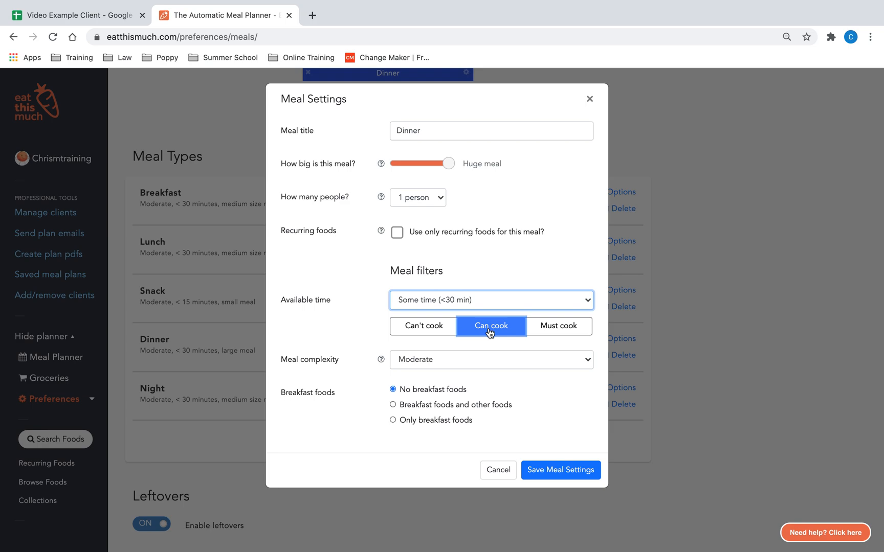
click(527, 364)
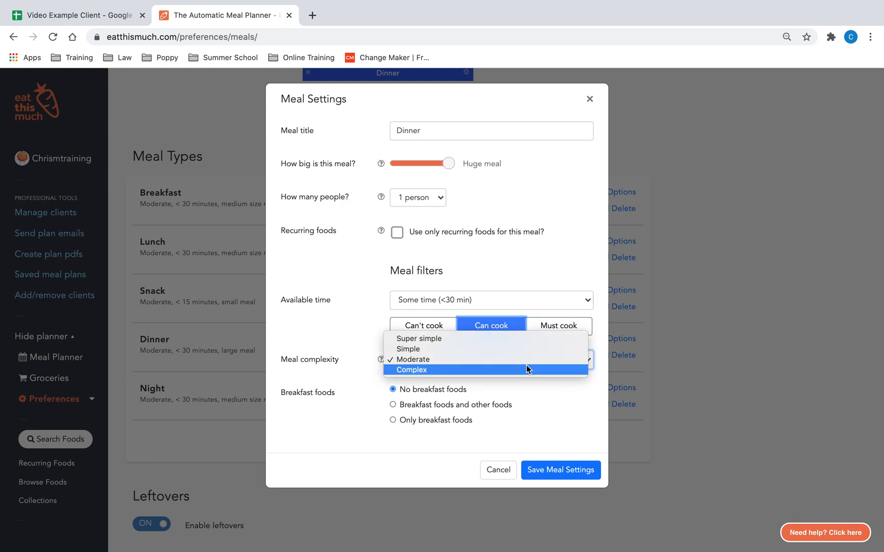
click(547, 408)
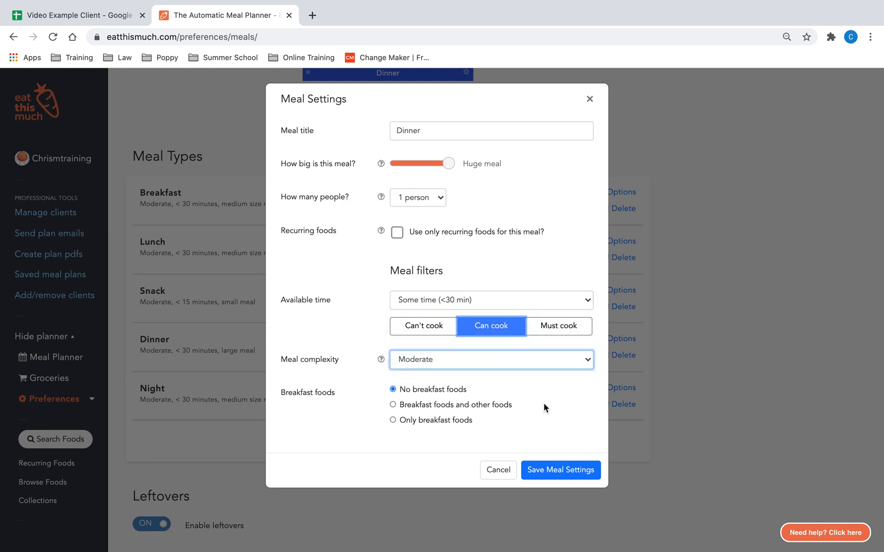
click(381, 359)
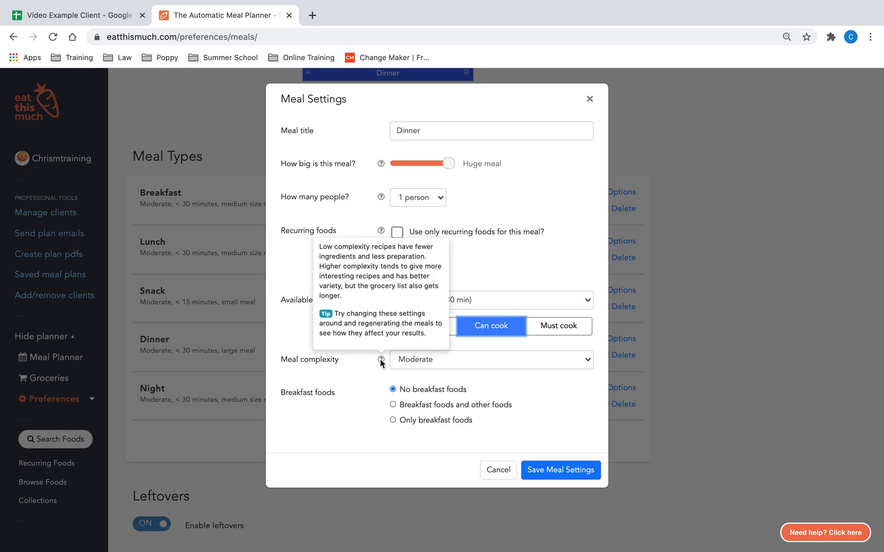
click(542, 368)
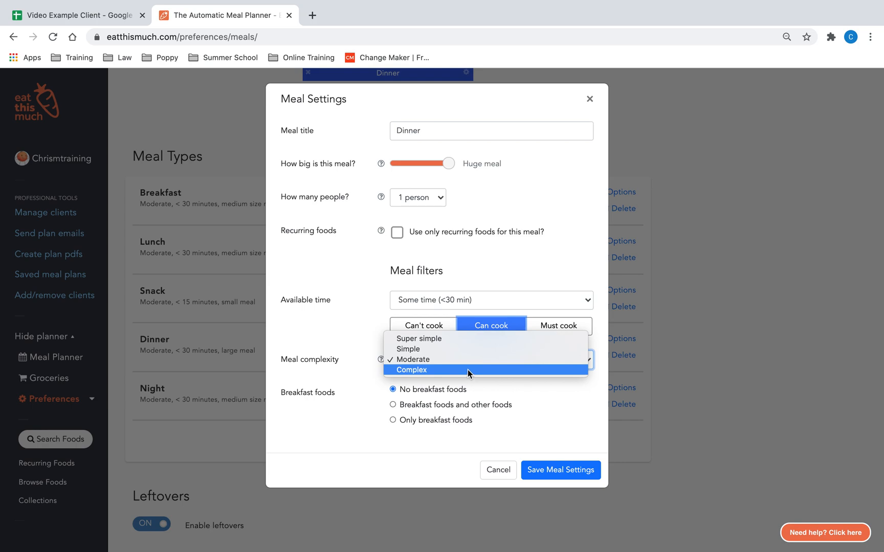
click(541, 402)
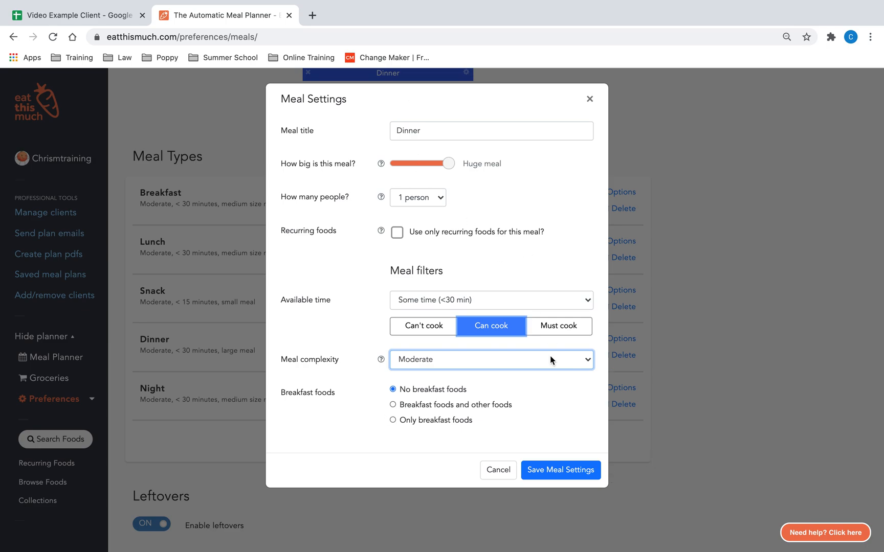
click(575, 479)
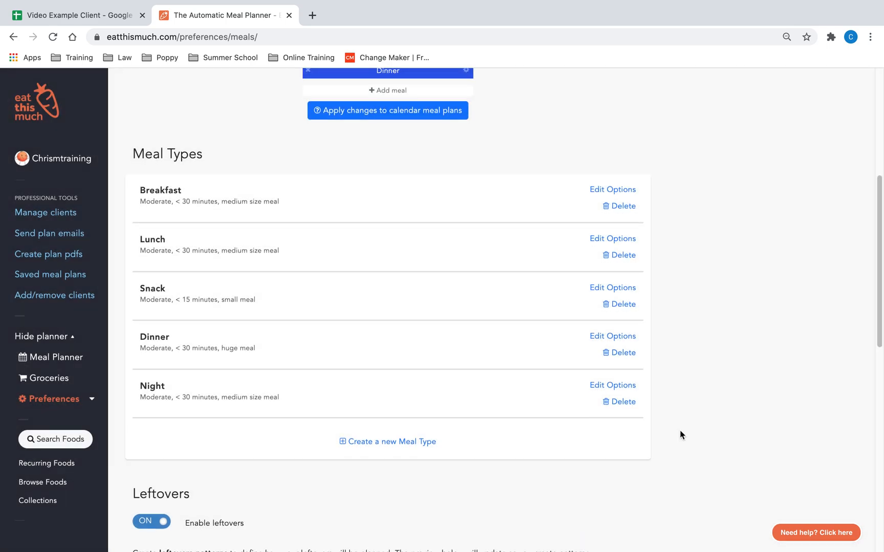
Step: Review the leftovers patterns and the weekly leftovers preview
scroll(679, 432, down, 6)
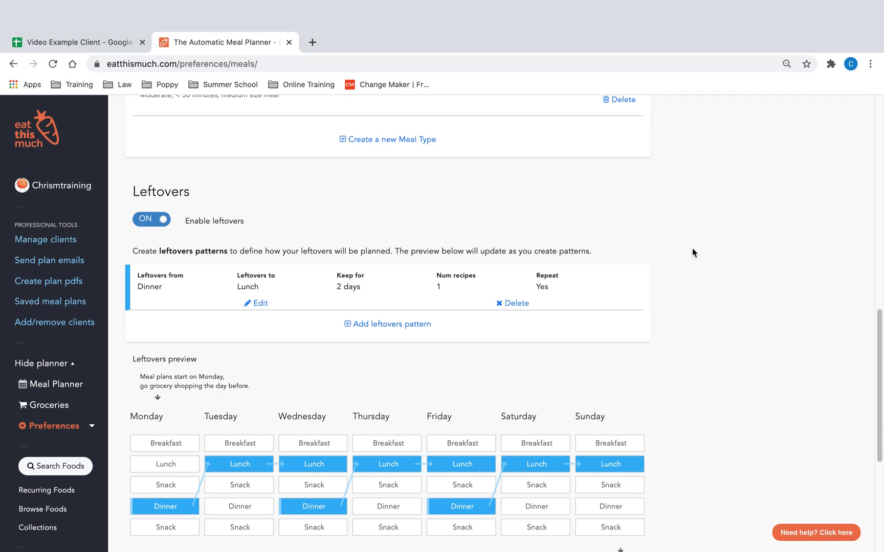
scroll(665, 266, down, 2)
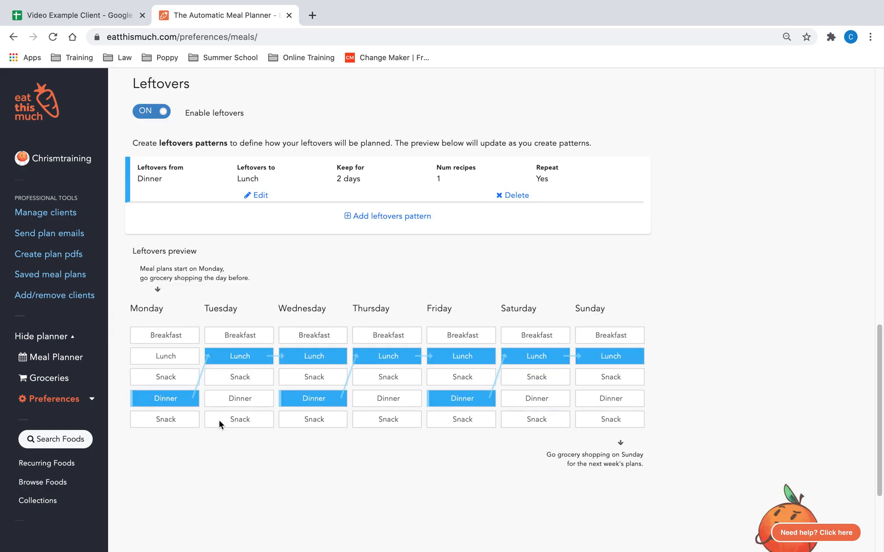
scroll(685, 460, up, 15)
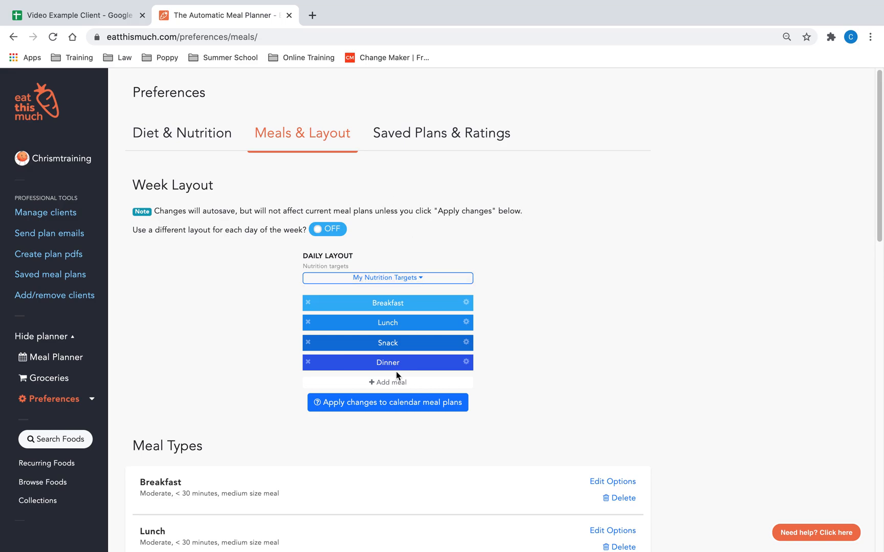
Step: Open the Diet & Nutrition preferences and view the primary diet and exclusions
click(211, 142)
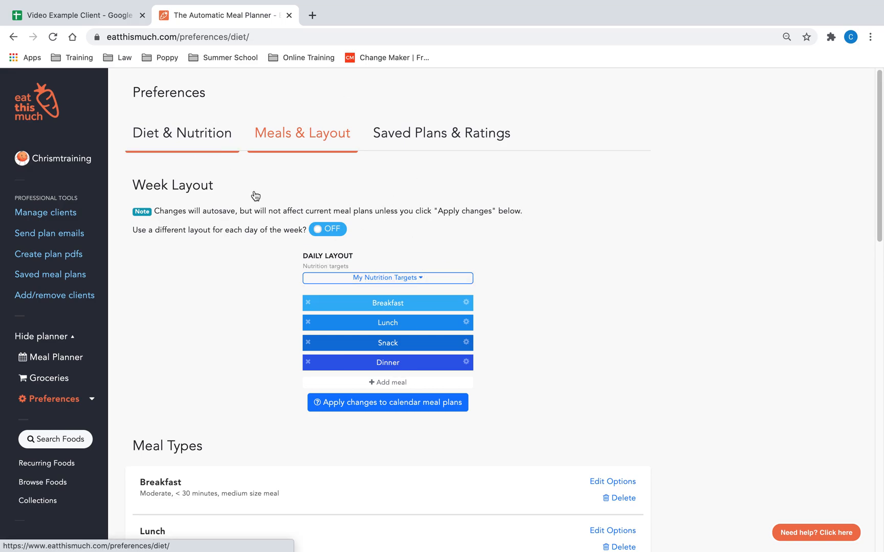
scroll(563, 286, down, 2)
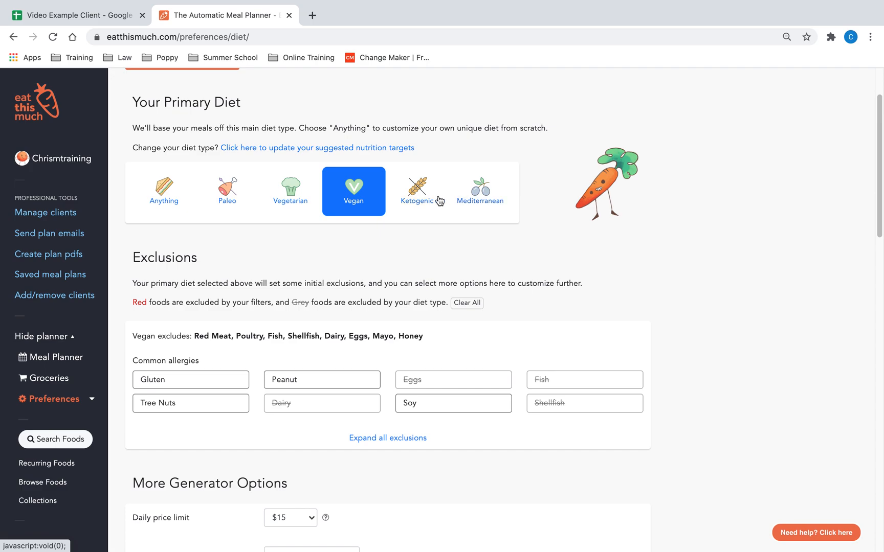
Step: Change the primary diet to Anything
click(161, 196)
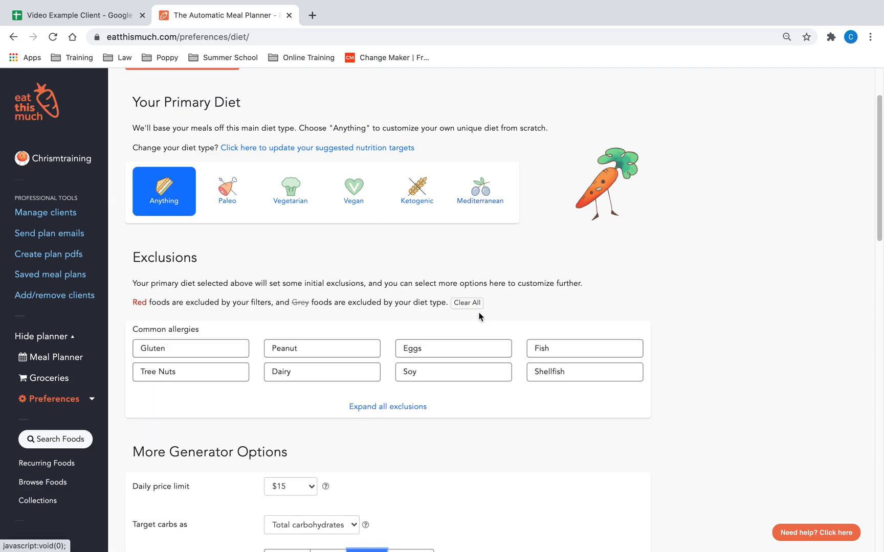
scroll(512, 297, down, 1)
scroll(476, 393, down, 4)
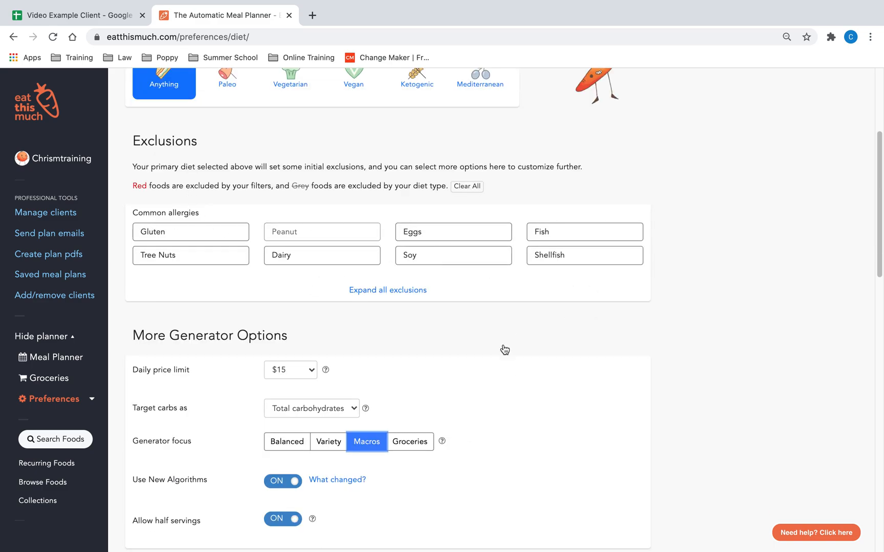
Step: Expand all exclusions and exclude Mayo, Beets and Lentils
click(385, 290)
scroll(598, 328, down, 4)
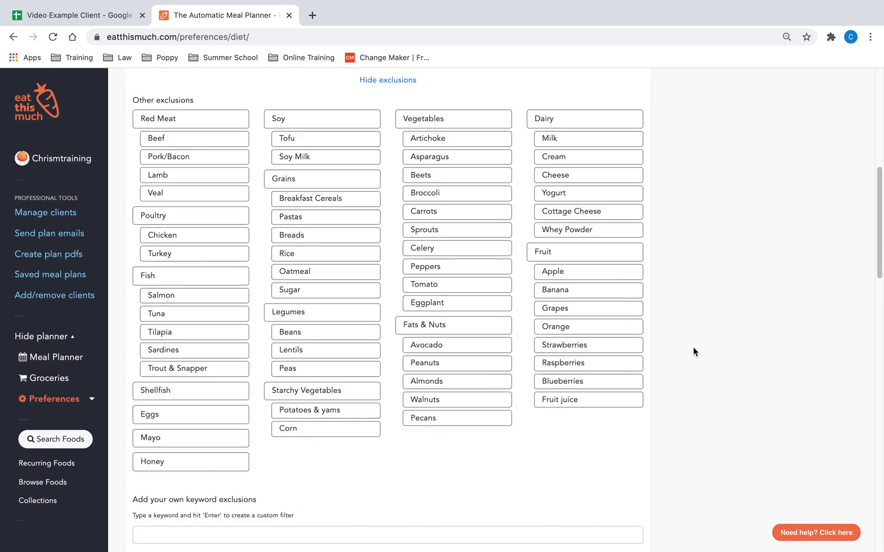
scroll(409, 286, up, 1)
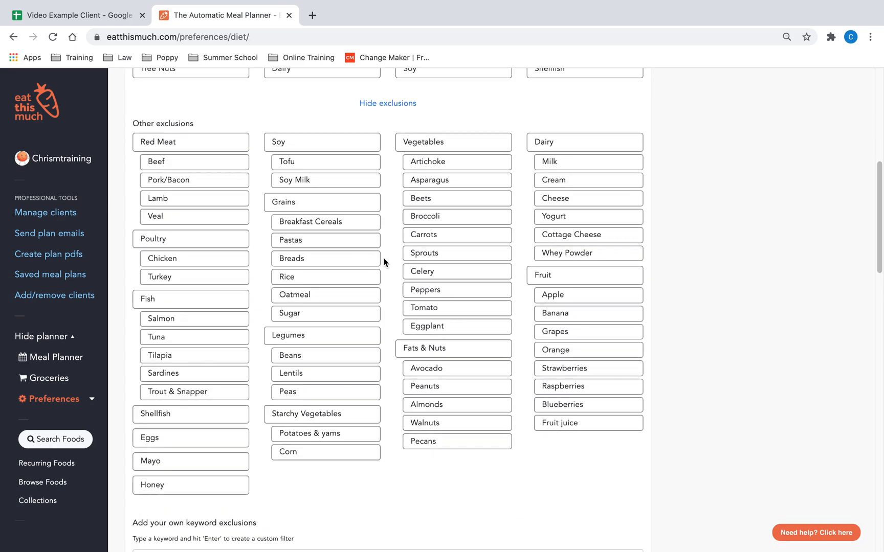
click(175, 471)
click(451, 204)
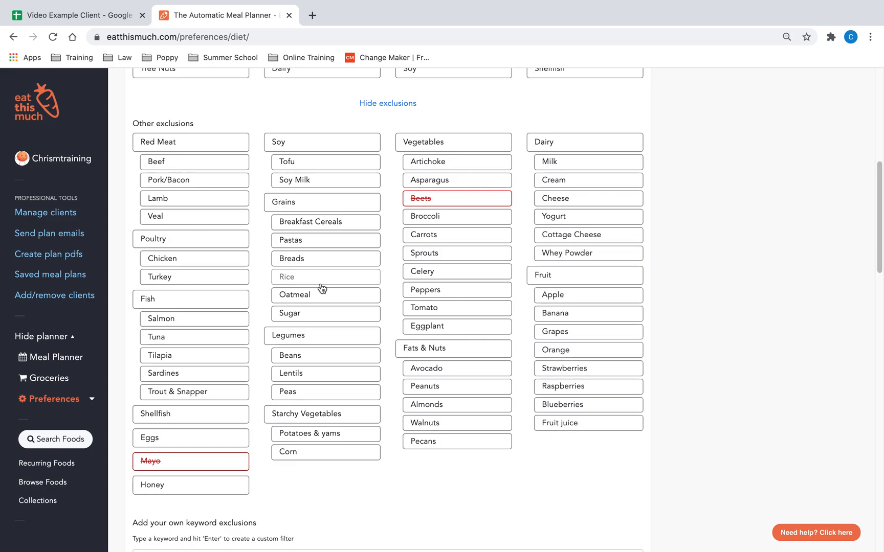
click(329, 381)
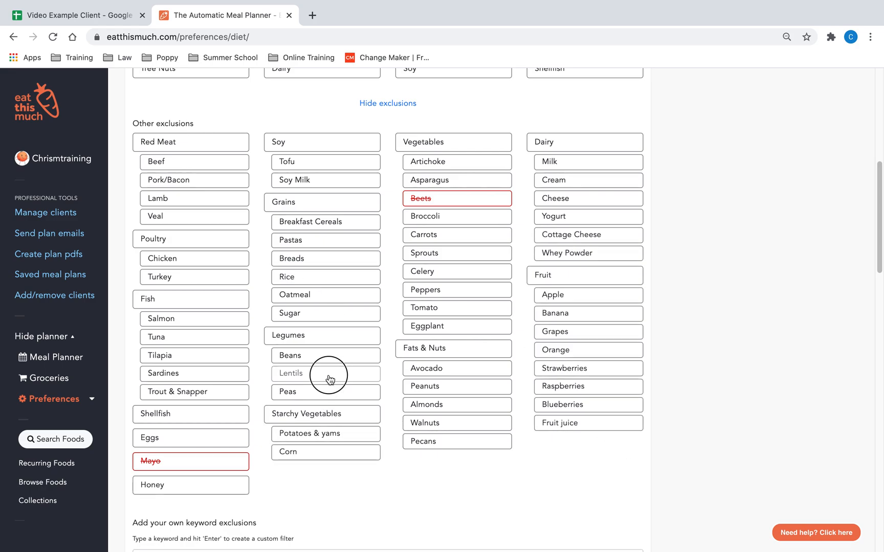
Step: Check the keyword exclusions list, then collapse the full exclusions list
scroll(395, 452, down, 3)
scroll(406, 450, down, 3)
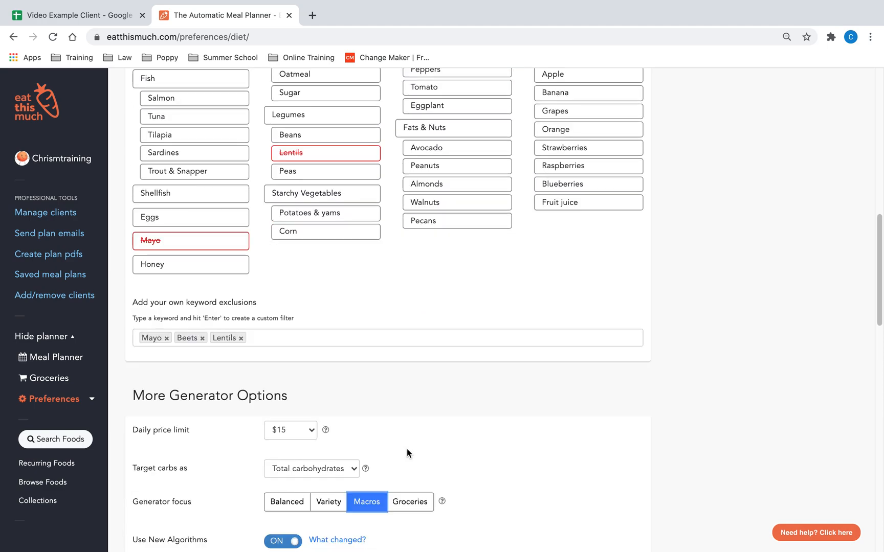
scroll(446, 378, up, 12)
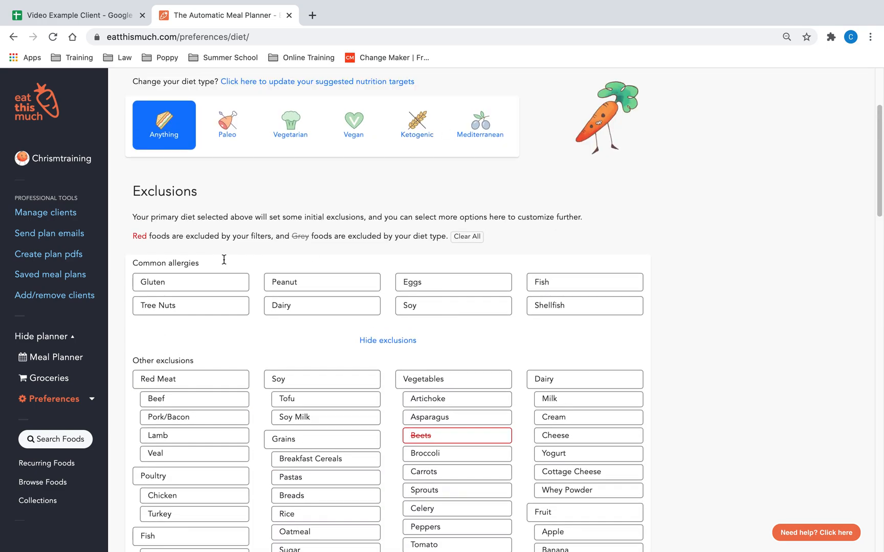
click(406, 341)
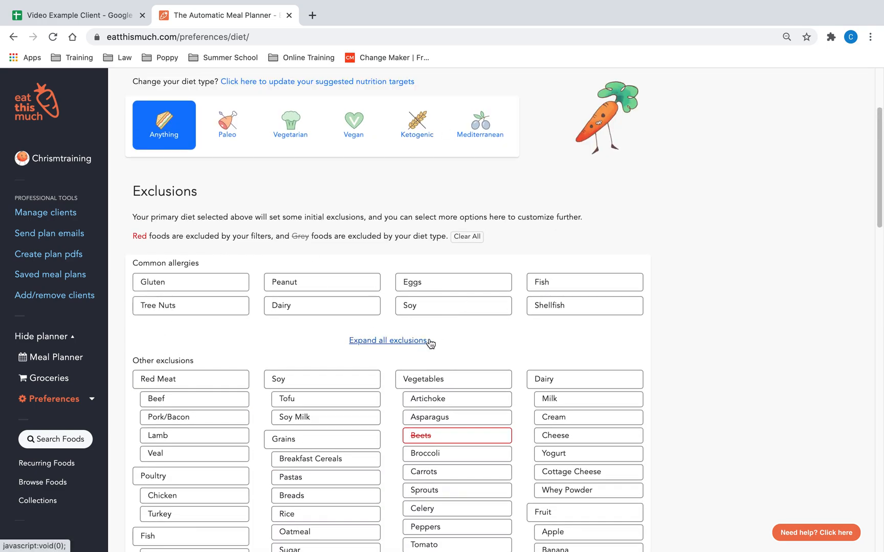
Step: Review the generator options, including the daily price limit choices and carb target type
scroll(708, 343, down, 3)
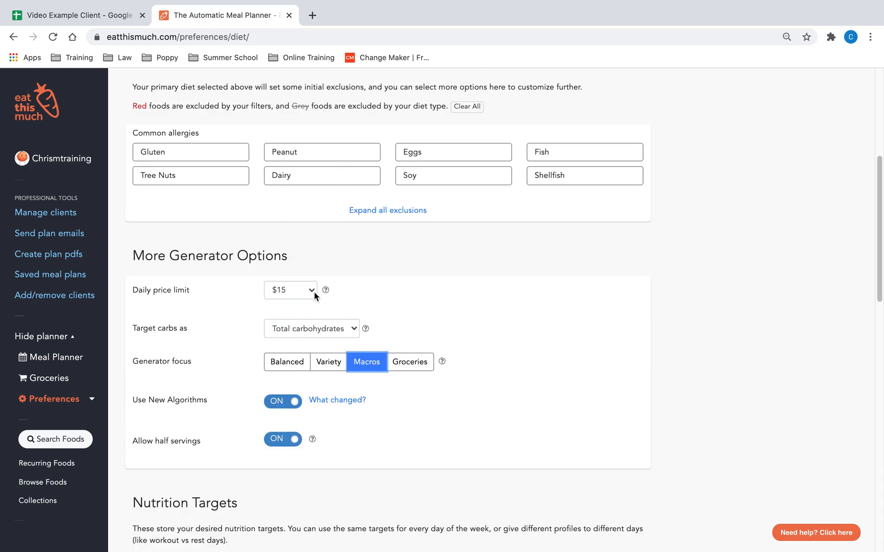
click(289, 291)
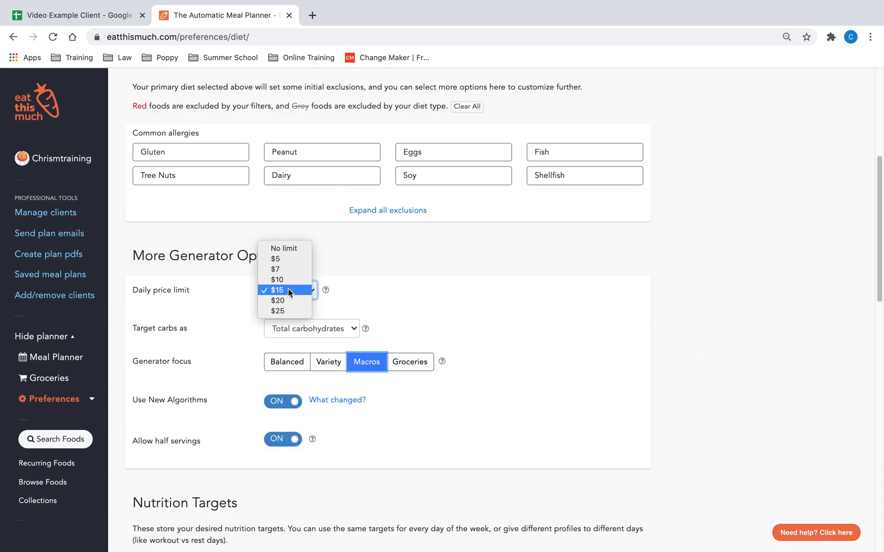
click(409, 315)
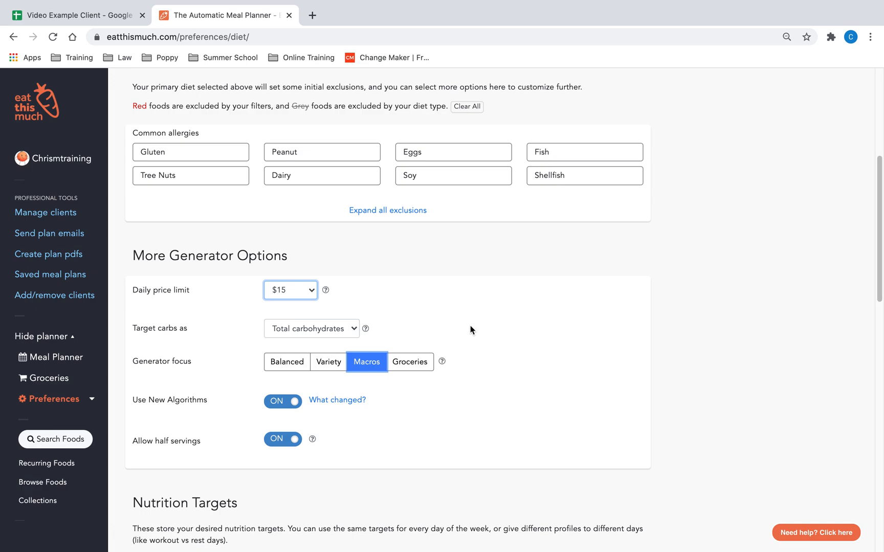
click(365, 330)
scroll(587, 369, down, 2)
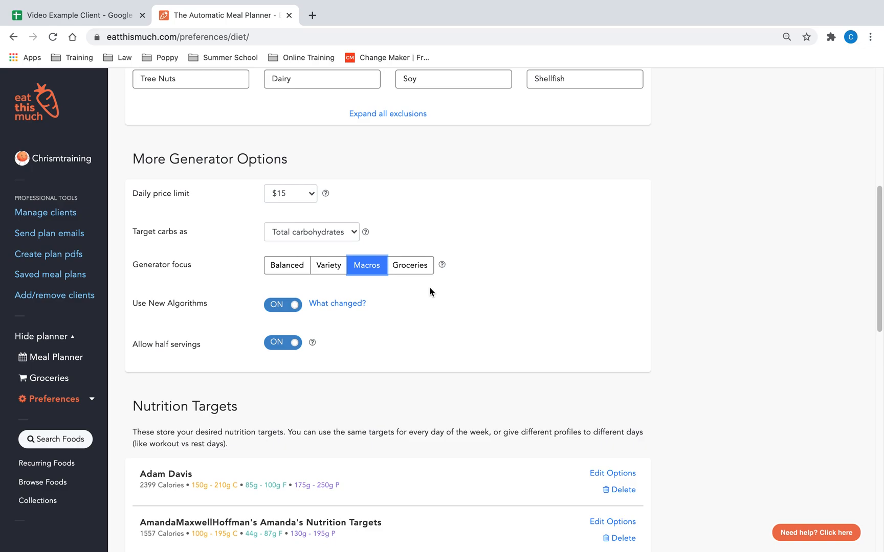
scroll(527, 287, down, 5)
scroll(662, 365, up, 9)
scroll(665, 371, up, 2)
scroll(639, 282, down, 5)
scroll(369, 132, up, 6)
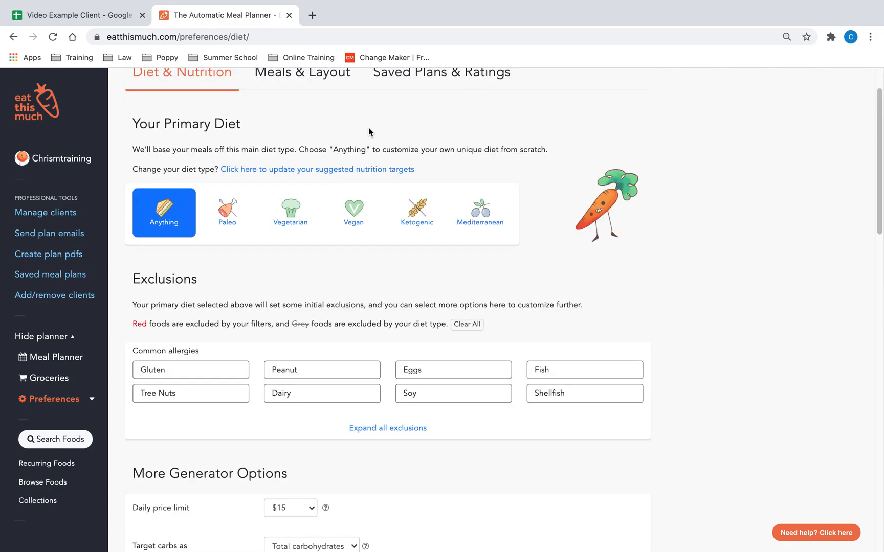
Step: Go to the meal planner, move to the following week and auto-generate its meal plan
click(251, 142)
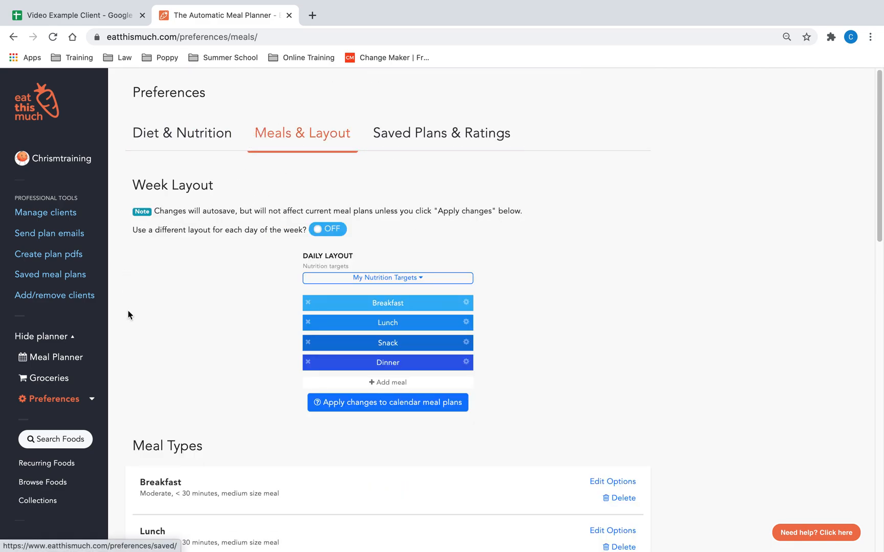
click(66, 362)
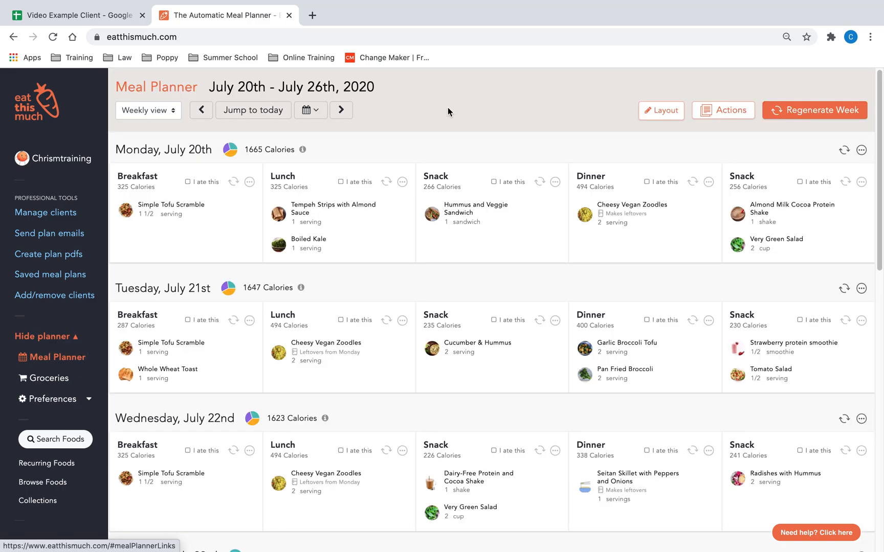
click(337, 111)
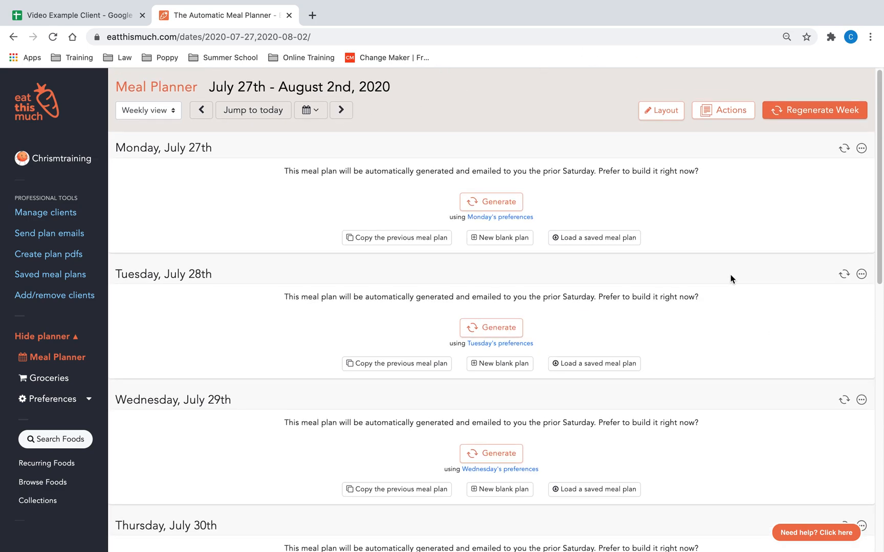
click(805, 111)
click(807, 178)
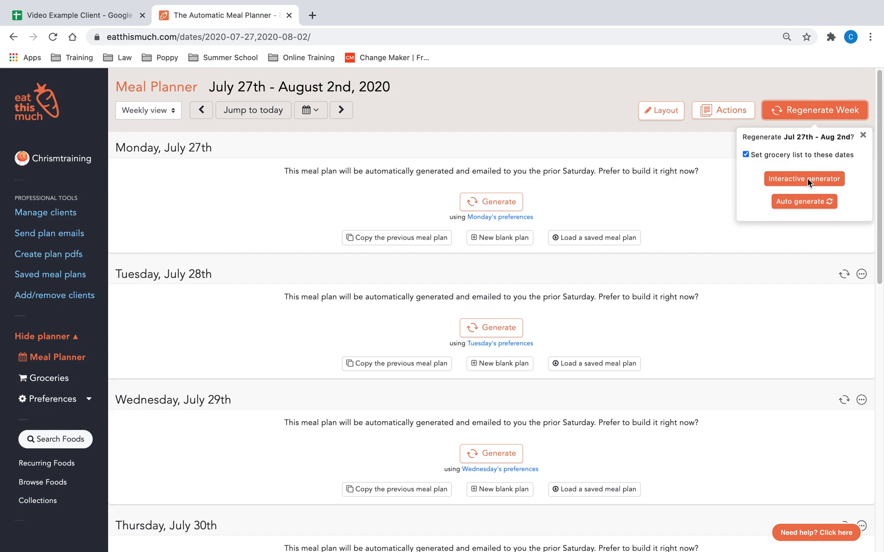
click(791, 205)
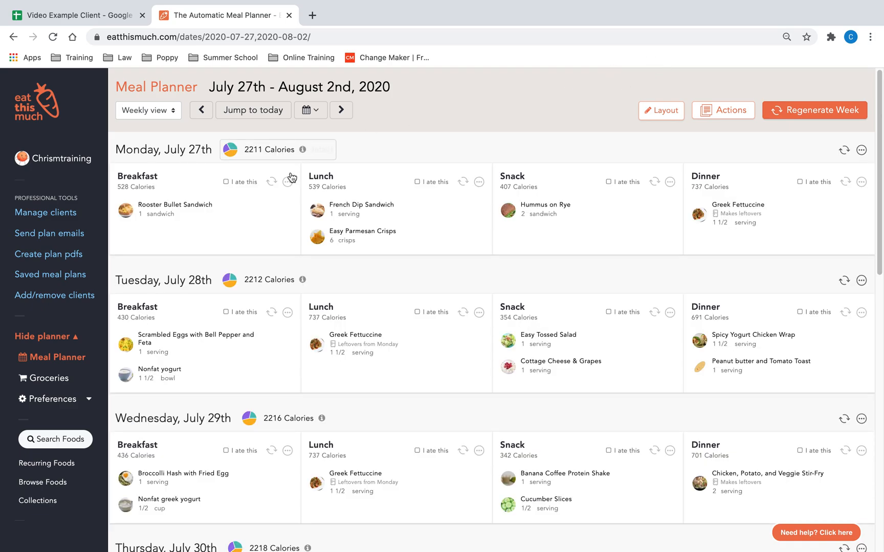
Step: Review each day's nutrition details against the calorie and macro targets
click(302, 150)
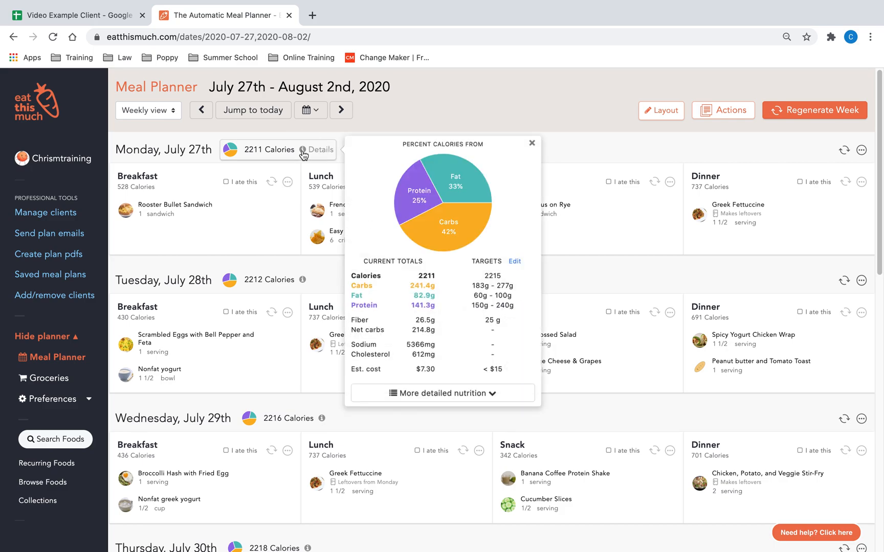
click(302, 150)
scroll(479, 146, down, 1)
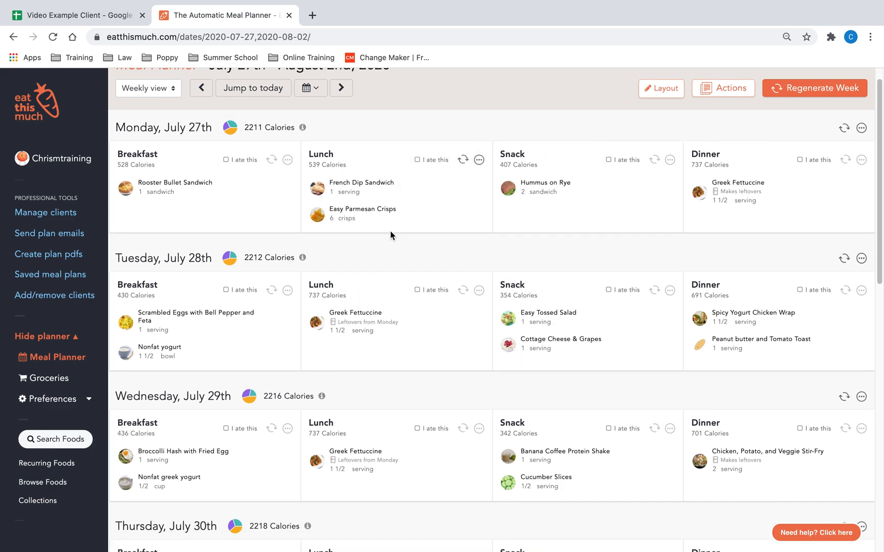
click(304, 256)
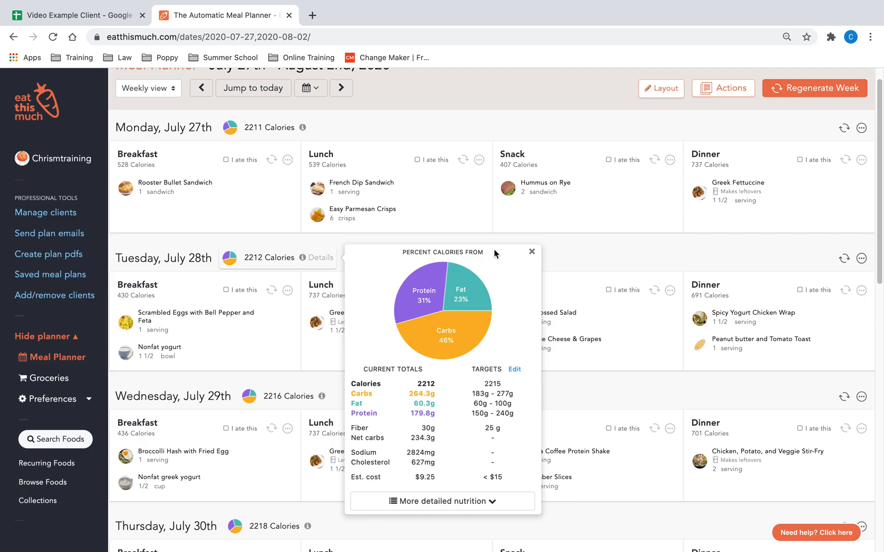
click(532, 252)
scroll(535, 255, down, 4)
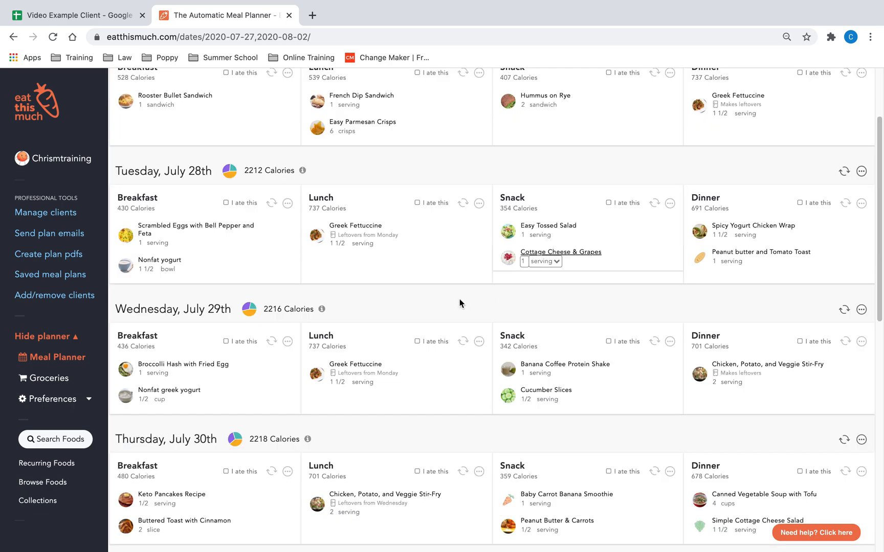
click(321, 309)
scroll(375, 411, down, 4)
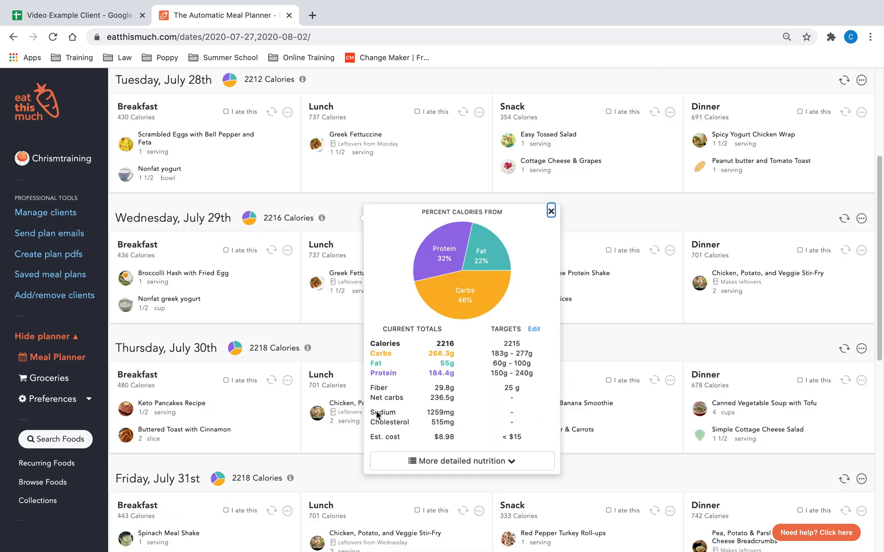
click(342, 415)
click(308, 348)
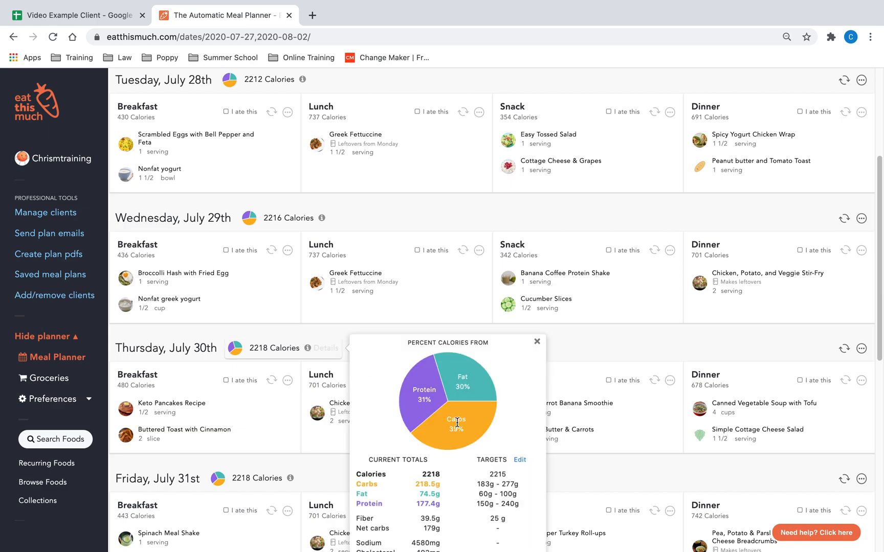
scroll(457, 423, down, 5)
click(537, 226)
scroll(433, 406, down, 1)
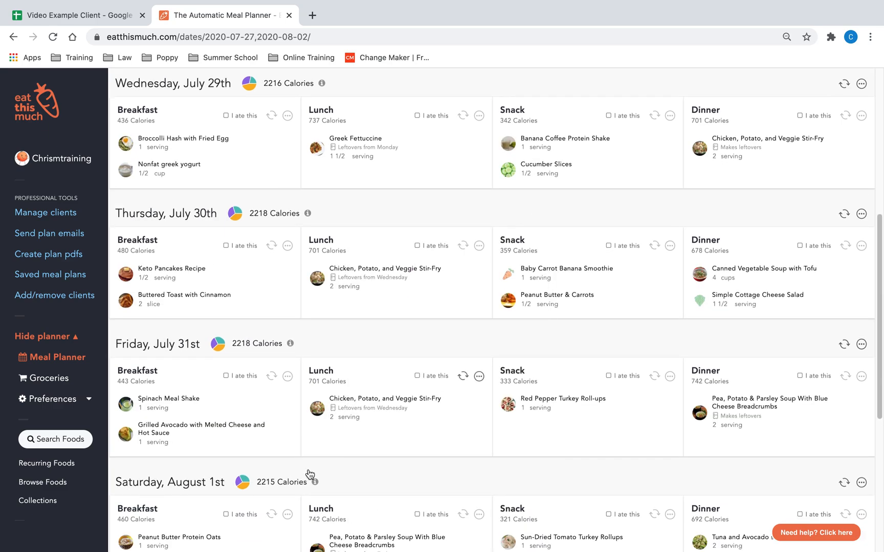
click(314, 481)
scroll(434, 440, down, 5)
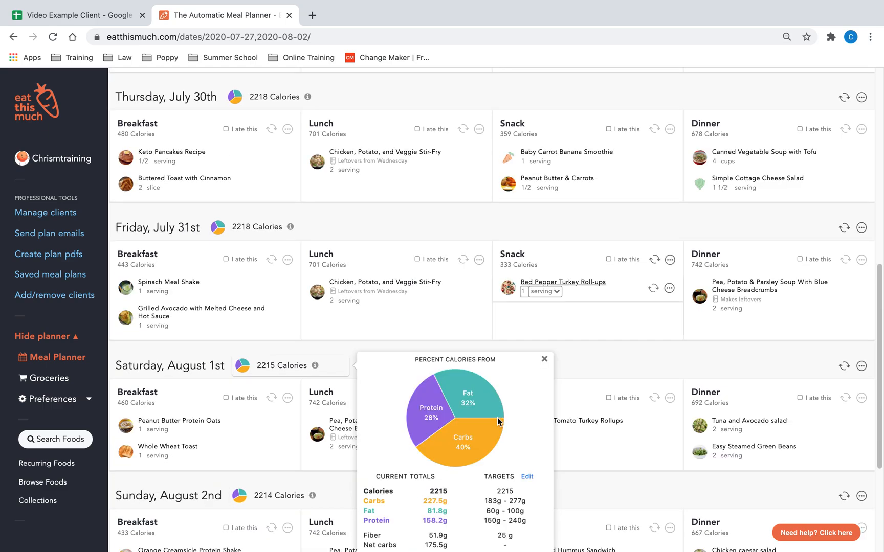
scroll(498, 422, down, 3)
click(544, 284)
scroll(331, 251, up, 20)
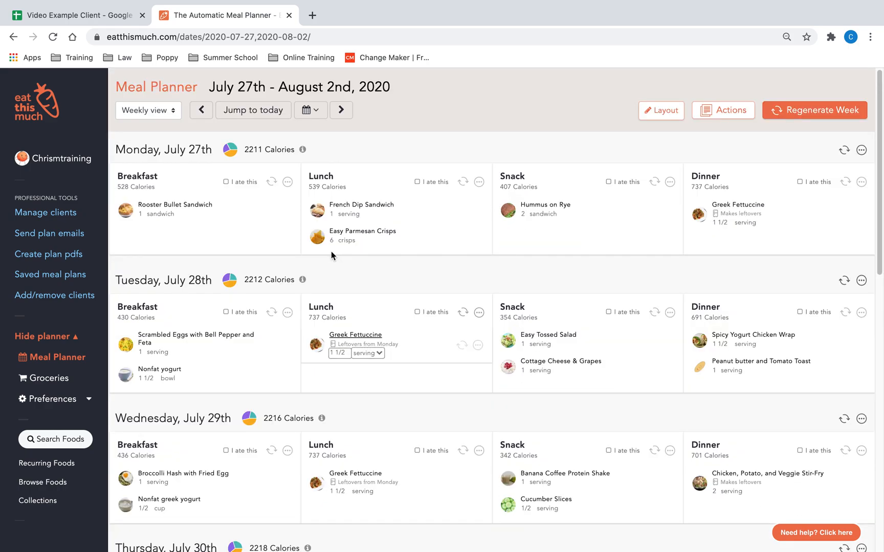
Step: Regenerate Monday's breakfast and swap its Cottage Cheese & Applesauce item for another food
click(303, 151)
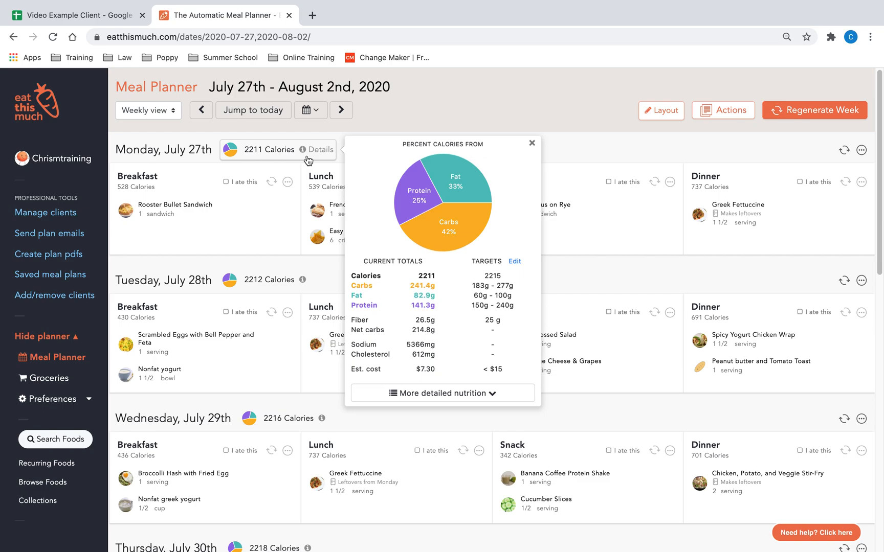
click(271, 182)
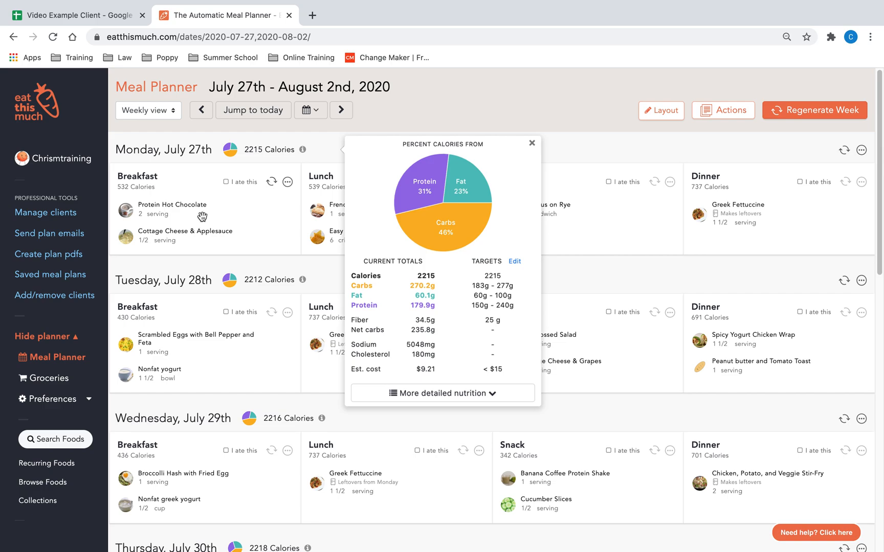
mouse_move(230, 238)
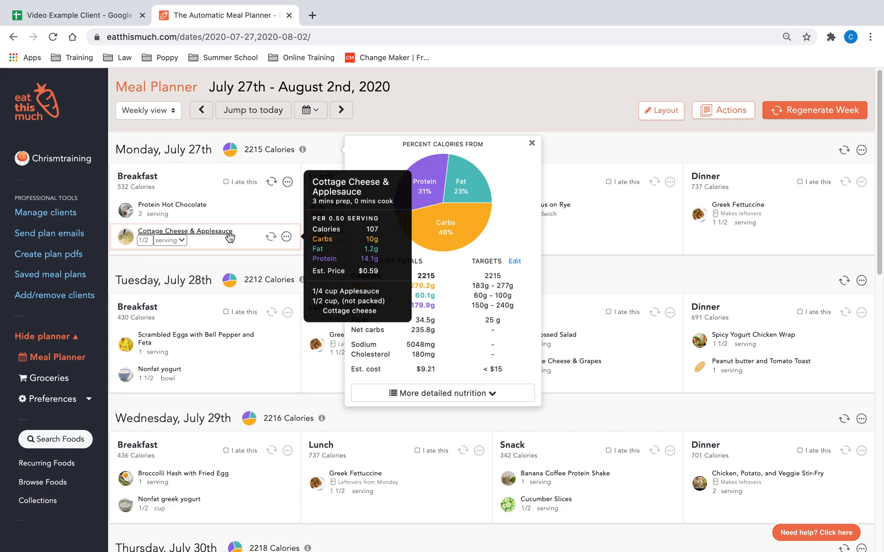
click(271, 238)
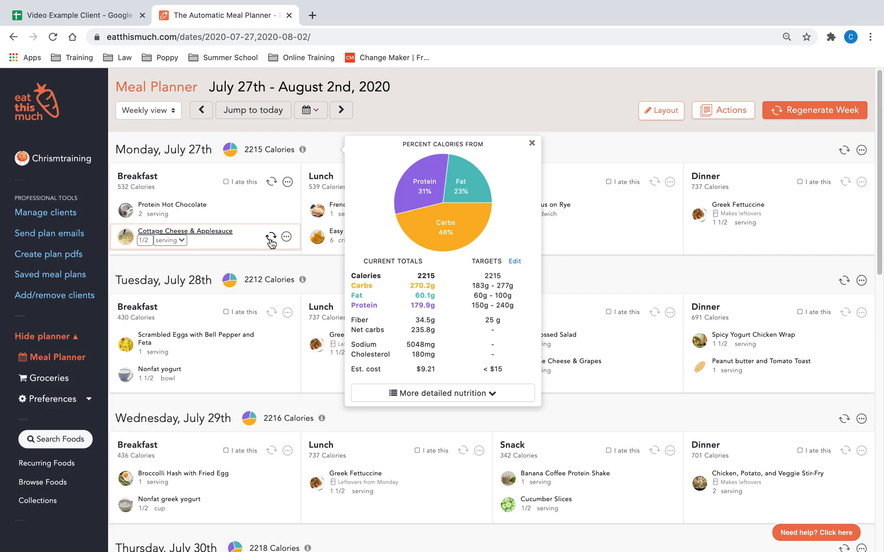
click(271, 238)
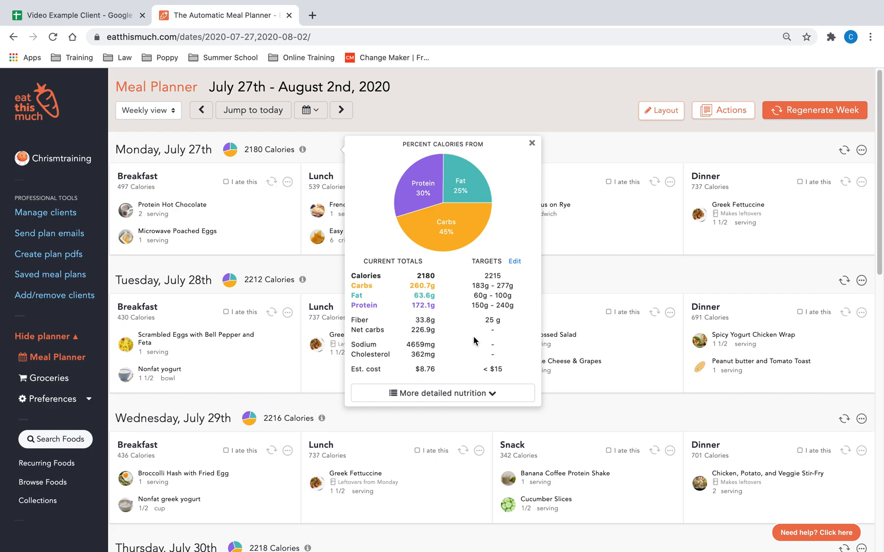
click(532, 143)
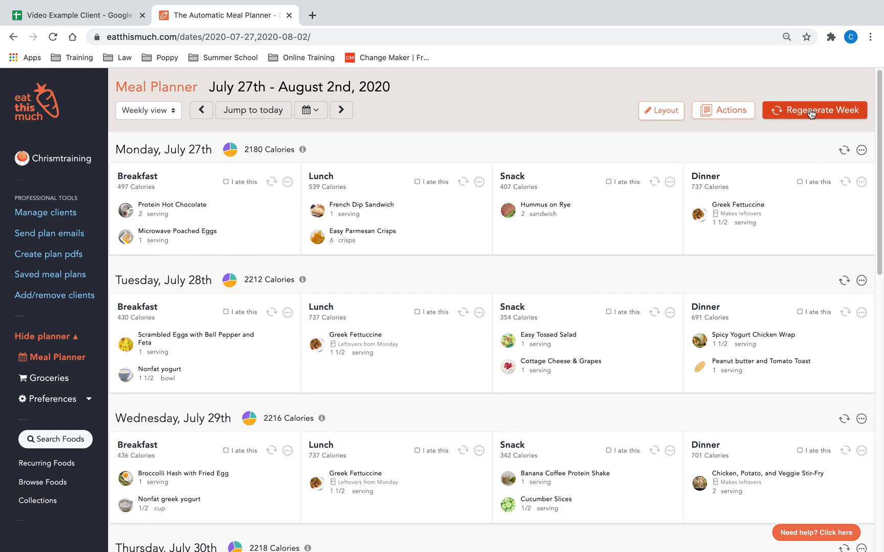
Step: Review the meals across the generated week
scroll(496, 278, down, 1)
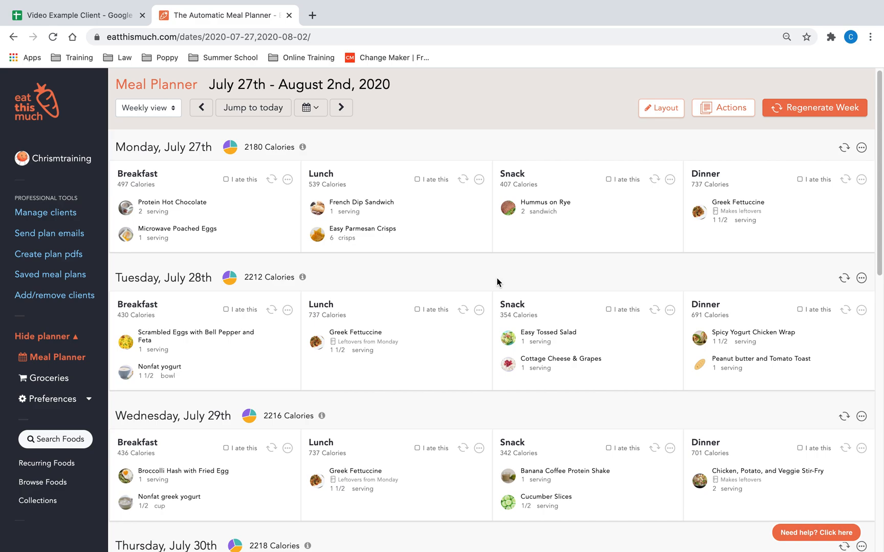
scroll(478, 279, down, 3)
scroll(481, 308, down, 10)
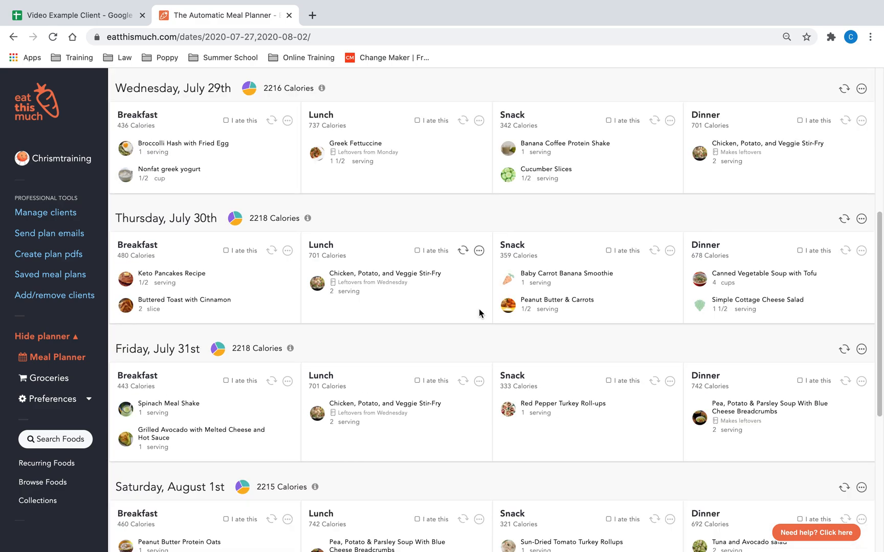
scroll(488, 367, up, 10)
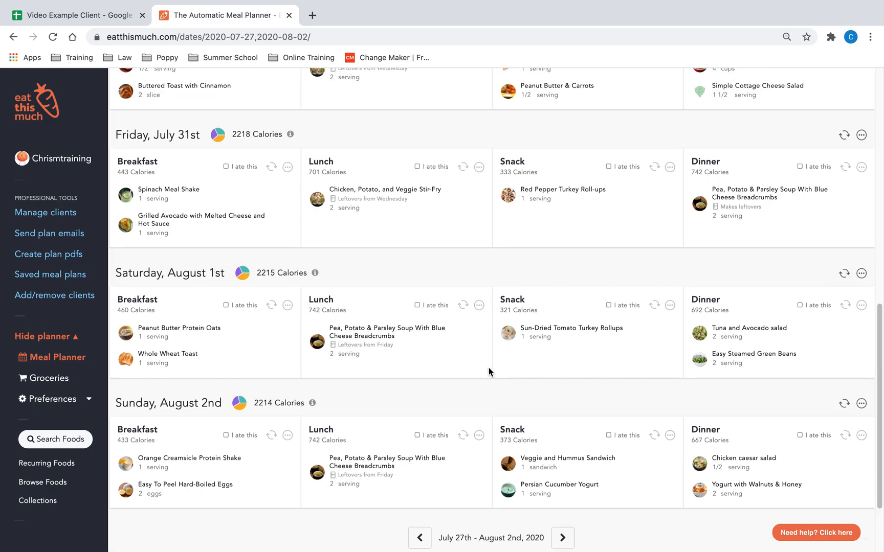